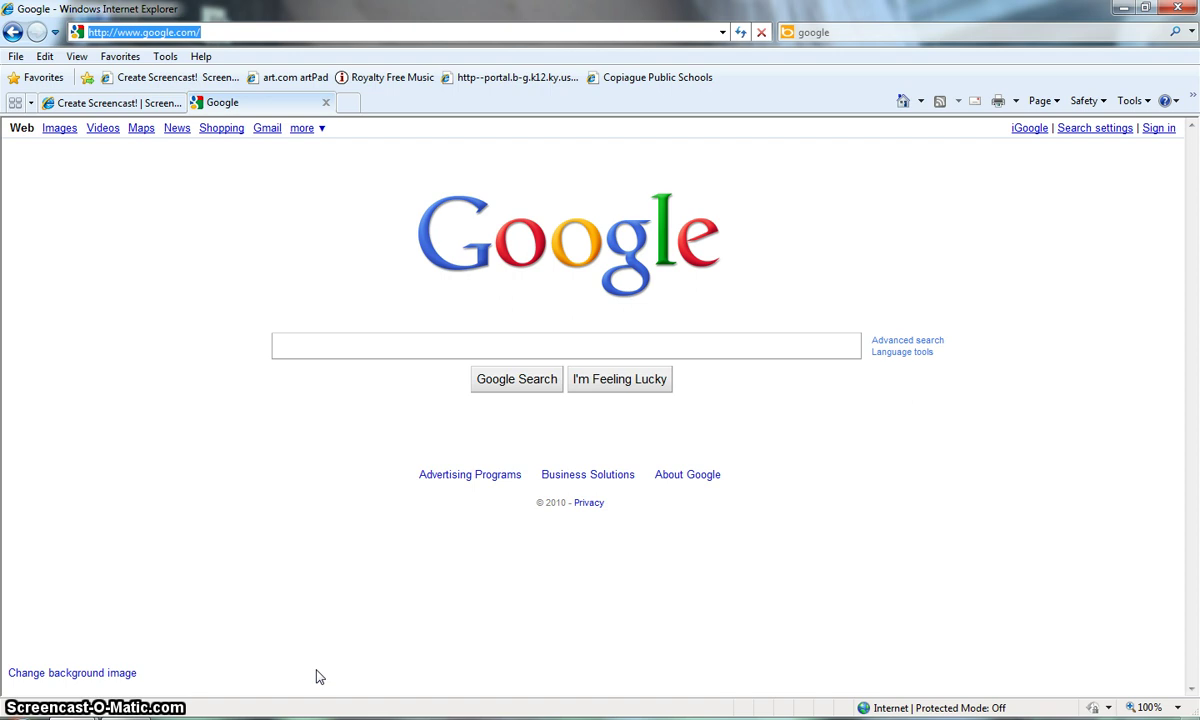
Open the bookmarked art.com artPad and splatter purple paint across the blank canvas.
left_click(298, 80)
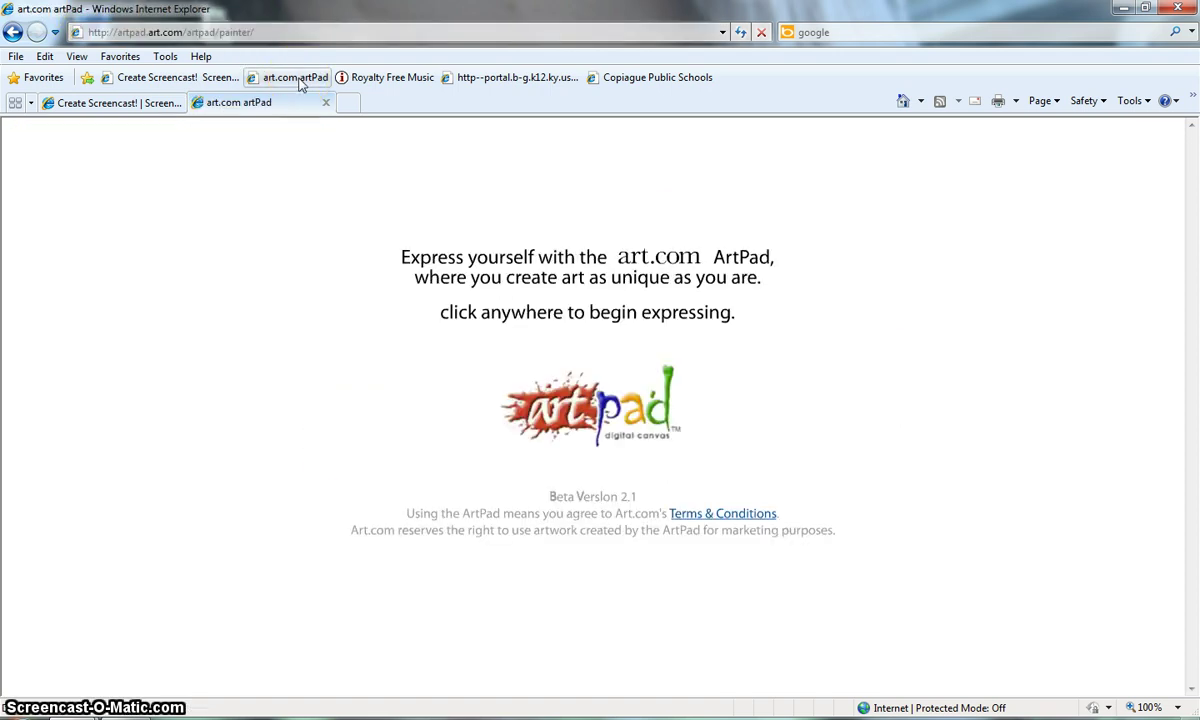
left_click(626, 355)
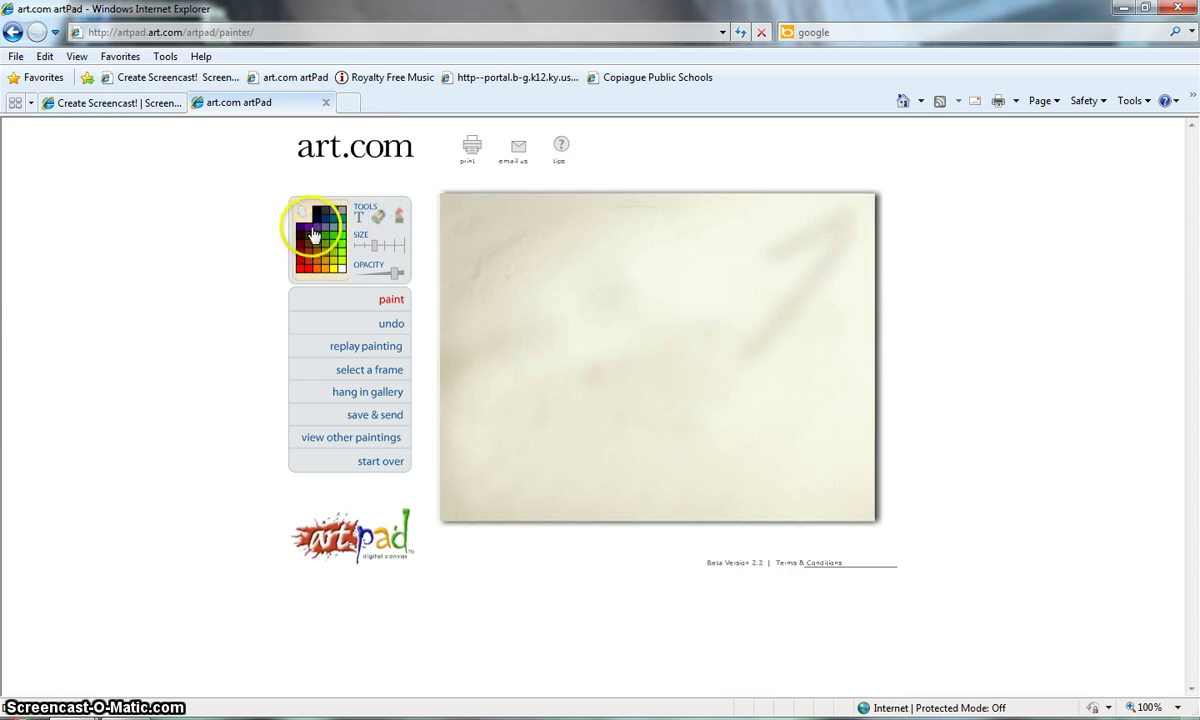
left_click(458, 354)
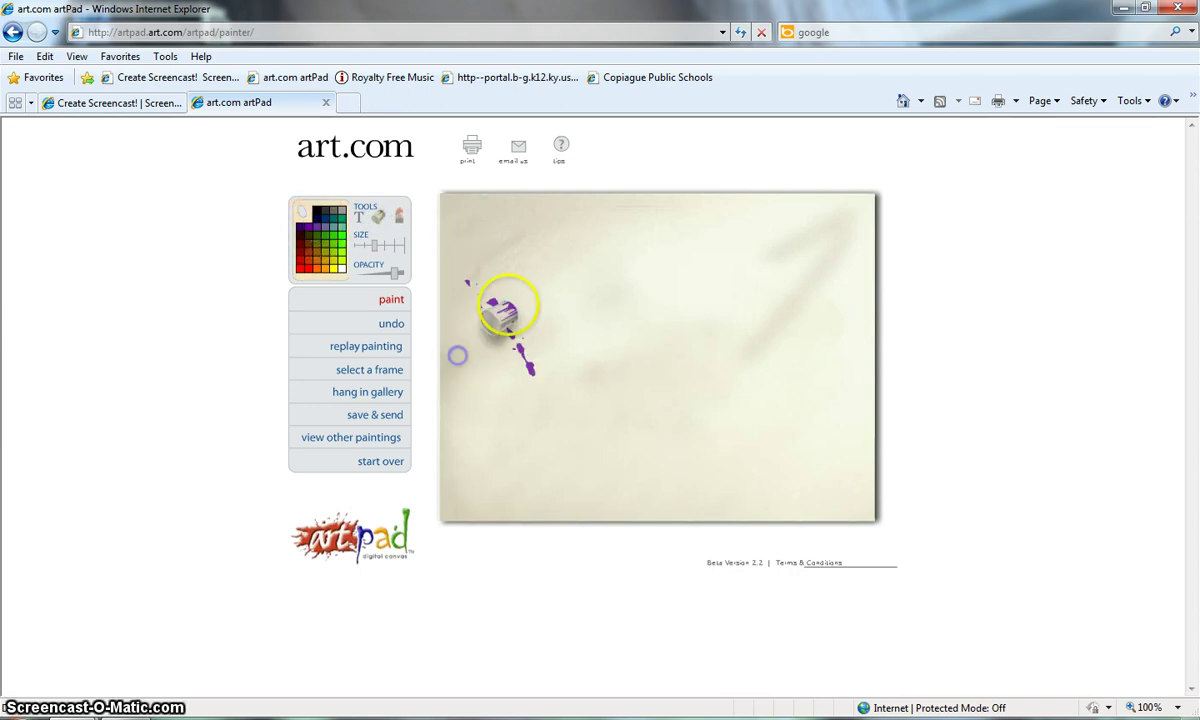
left_click(626, 366)
left_click(579, 260)
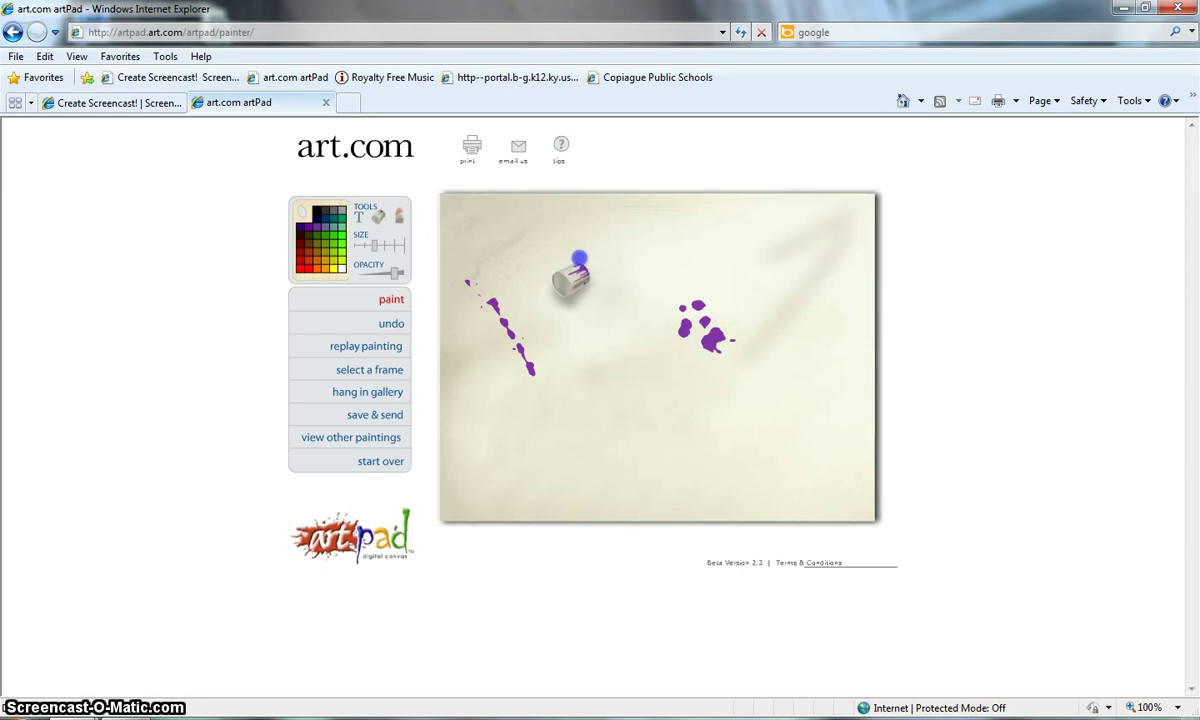
left_click(648, 384)
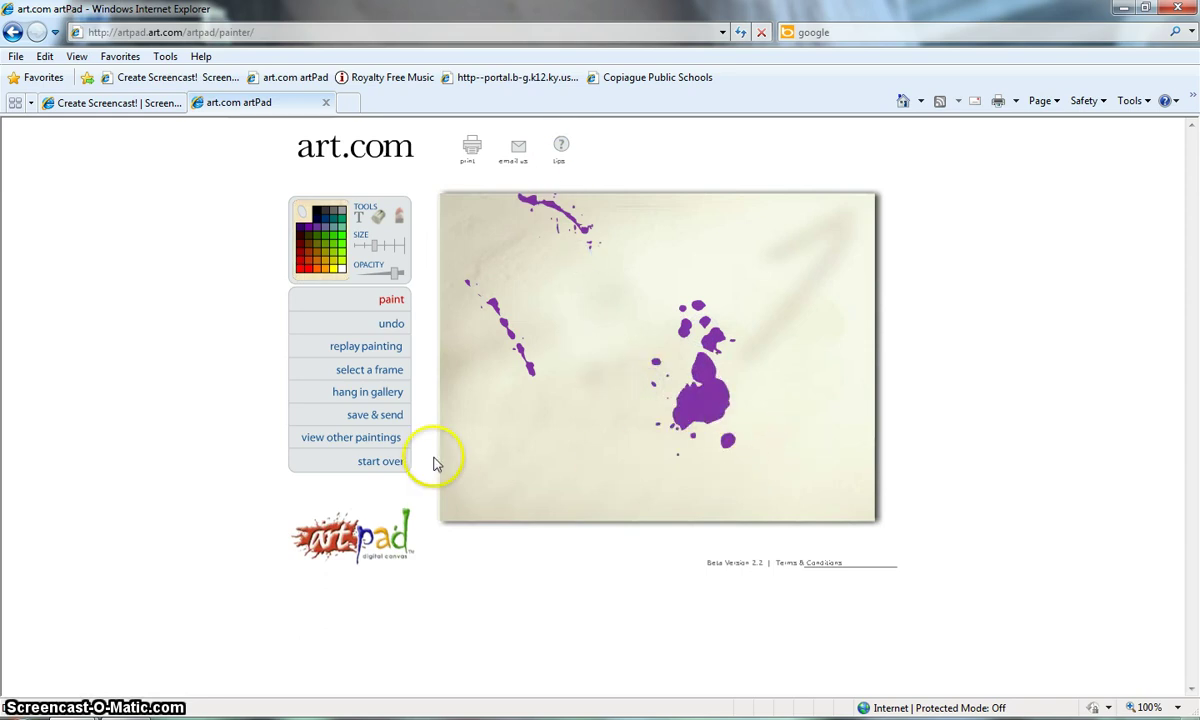
mouse_move(458, 468)
left_mouse_down()
mouse_move(537, 432)
mouse_move(589, 327)
mouse_move(718, 270)
mouse_move(771, 277)
mouse_move(785, 250)
mouse_move(809, 490)
mouse_move(758, 437)
left_mouse_up()
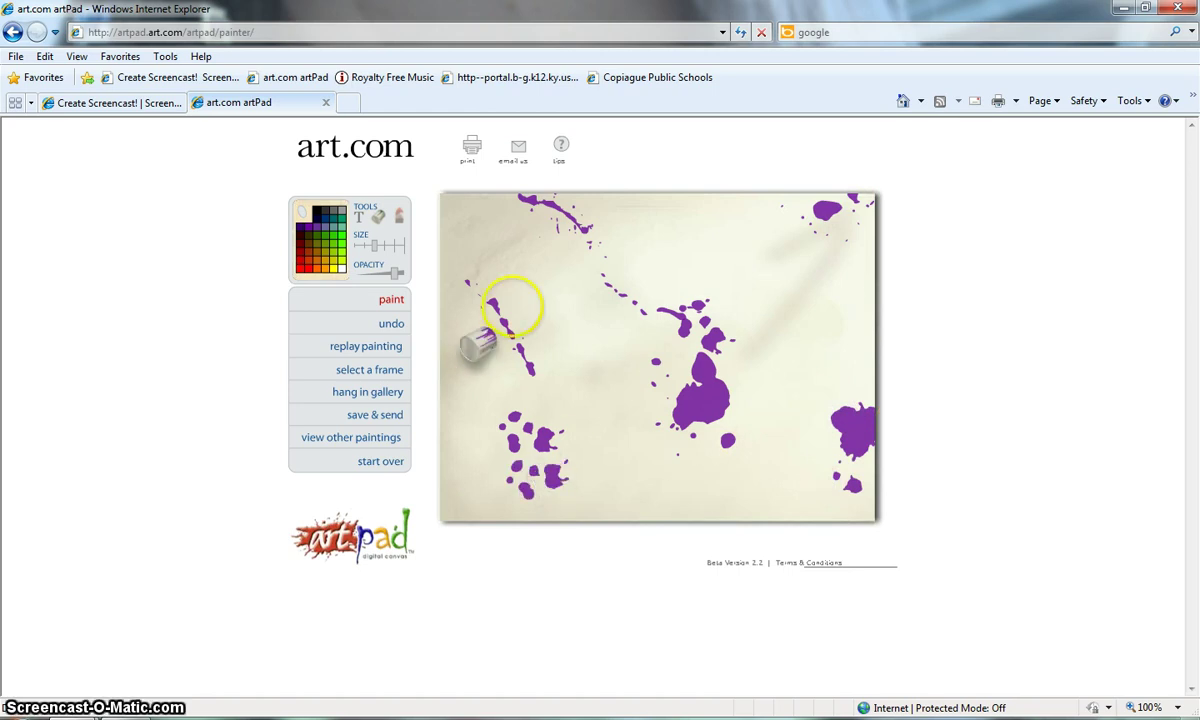
left_click(610, 326)
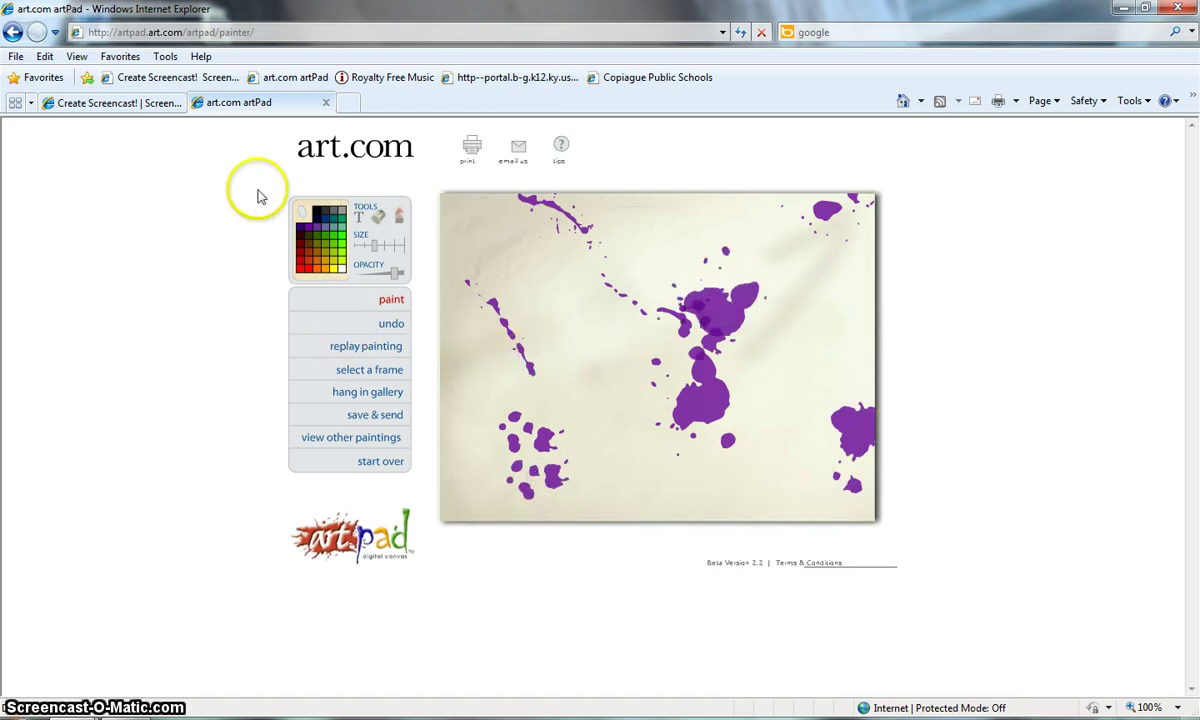
Switch the paint to bright green and splatter it over the canvas between and on top of the purple blots.
left_click(334, 239)
left_click_drag(445, 327, 509, 335)
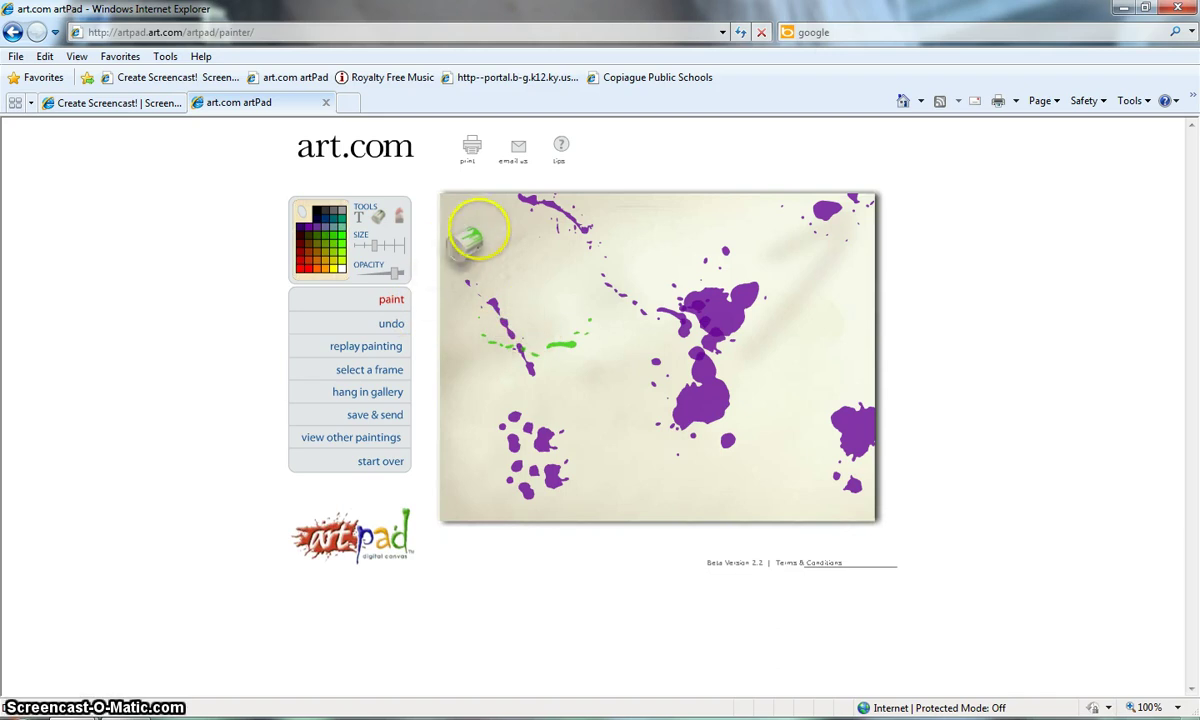
mouse_move(478, 228)
left_mouse_down()
mouse_move(665, 306)
mouse_move(813, 287)
mouse_move(813, 302)
mouse_move(762, 268)
left_mouse_up()
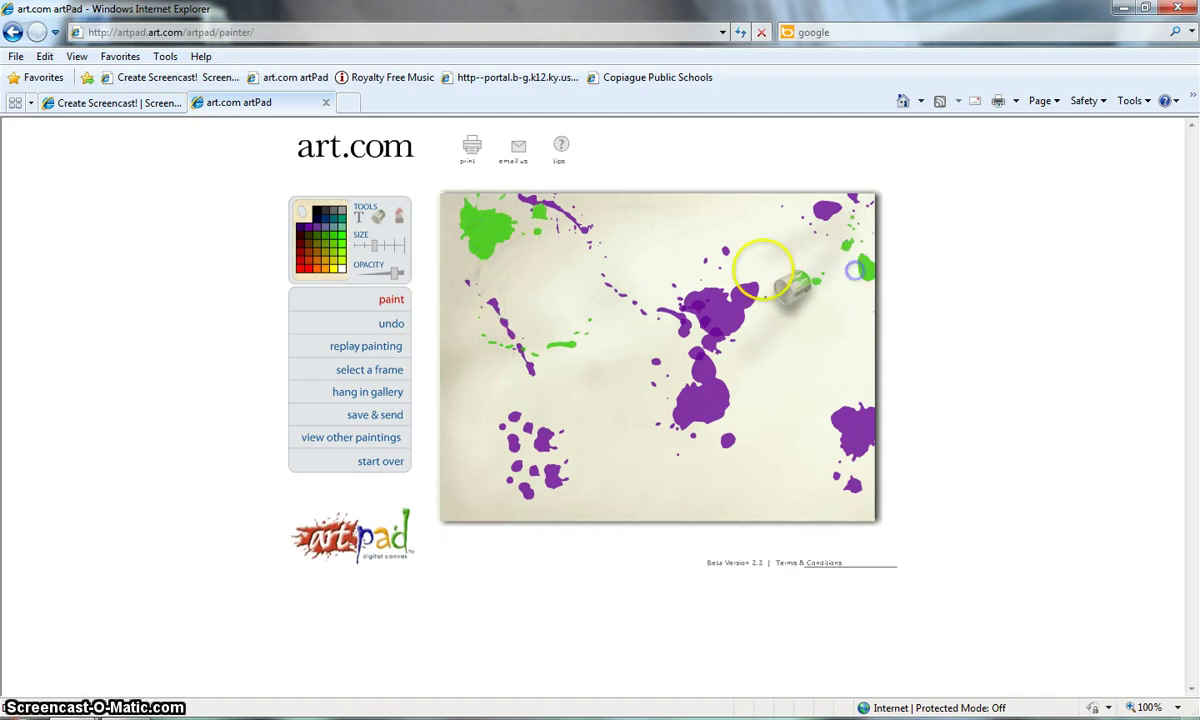
left_click_drag(640, 243, 686, 249)
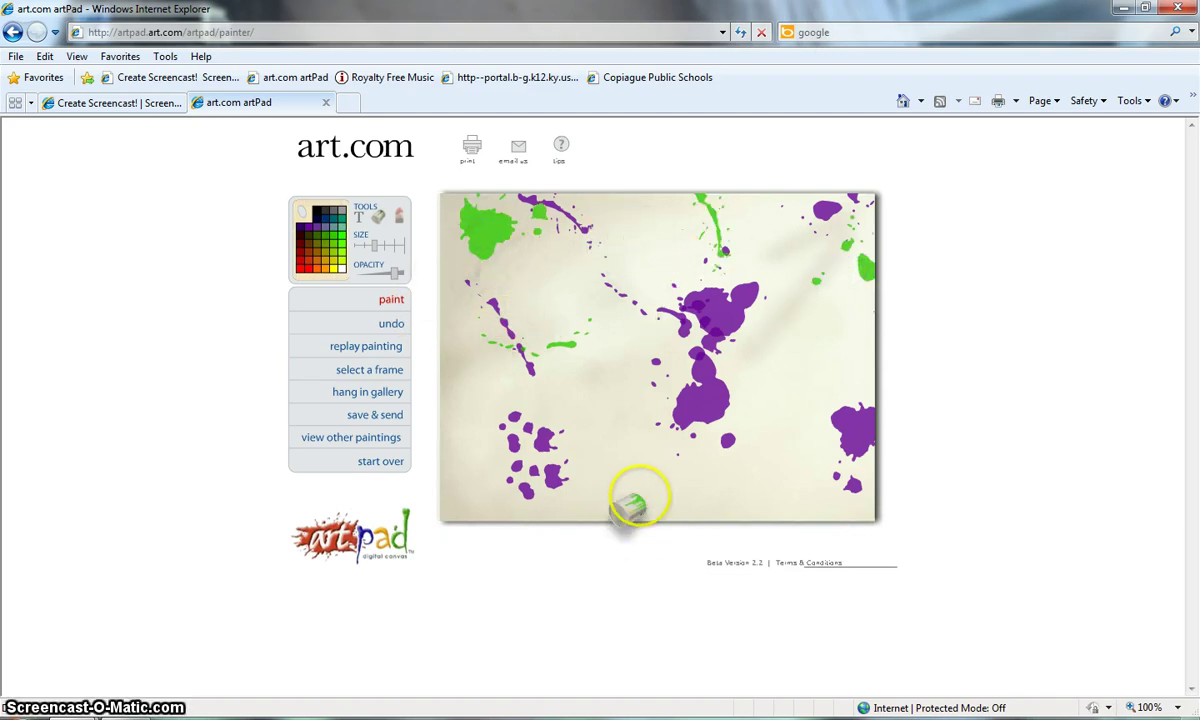
mouse_move(635, 497)
left_mouse_down()
mouse_move(663, 477)
mouse_move(647, 453)
mouse_move(530, 408)
mouse_move(458, 458)
mouse_move(477, 484)
mouse_move(565, 446)
mouse_move(605, 375)
left_mouse_up()
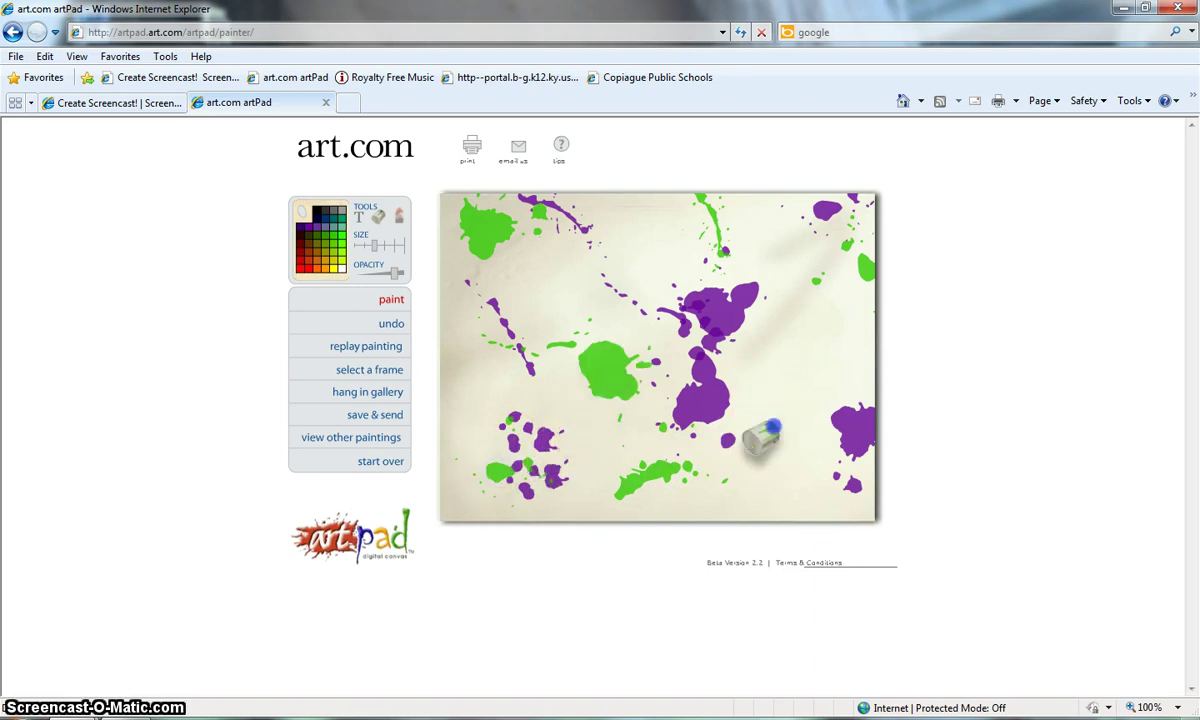
mouse_move(773, 426)
left_mouse_down()
mouse_move(814, 378)
mouse_move(795, 390)
mouse_move(630, 311)
left_mouse_up()
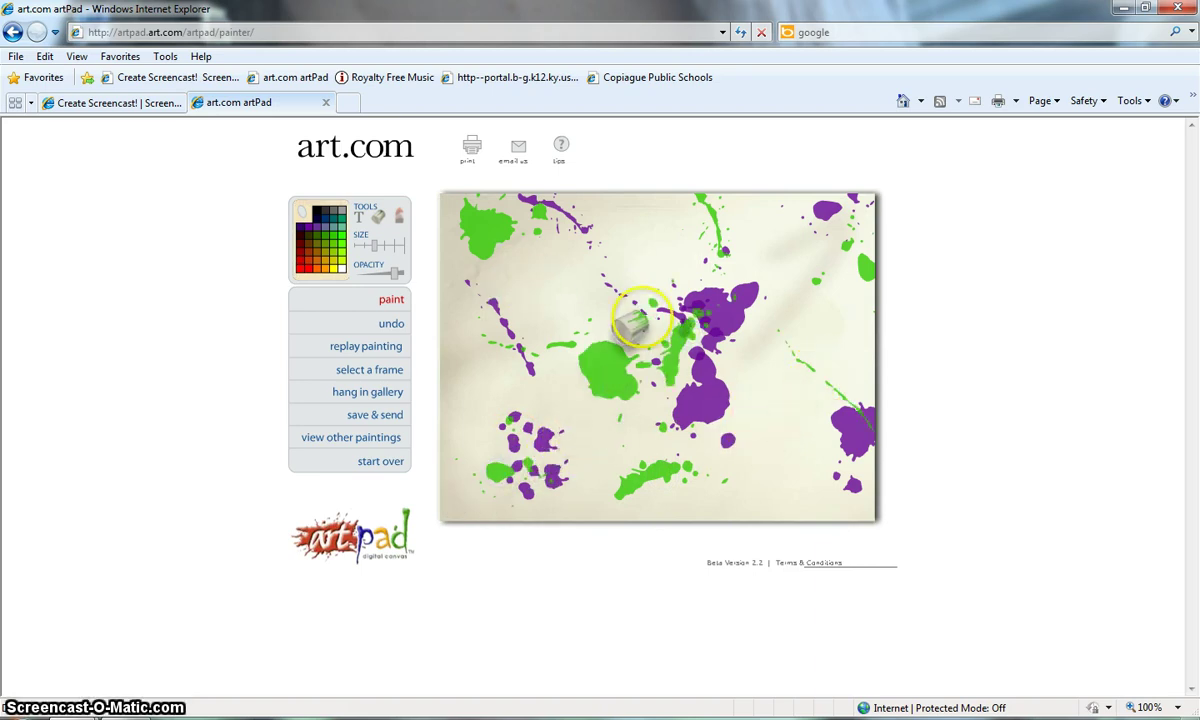
mouse_move(570, 276)
left_mouse_down()
mouse_move(557, 281)
mouse_move(700, 238)
left_mouse_up()
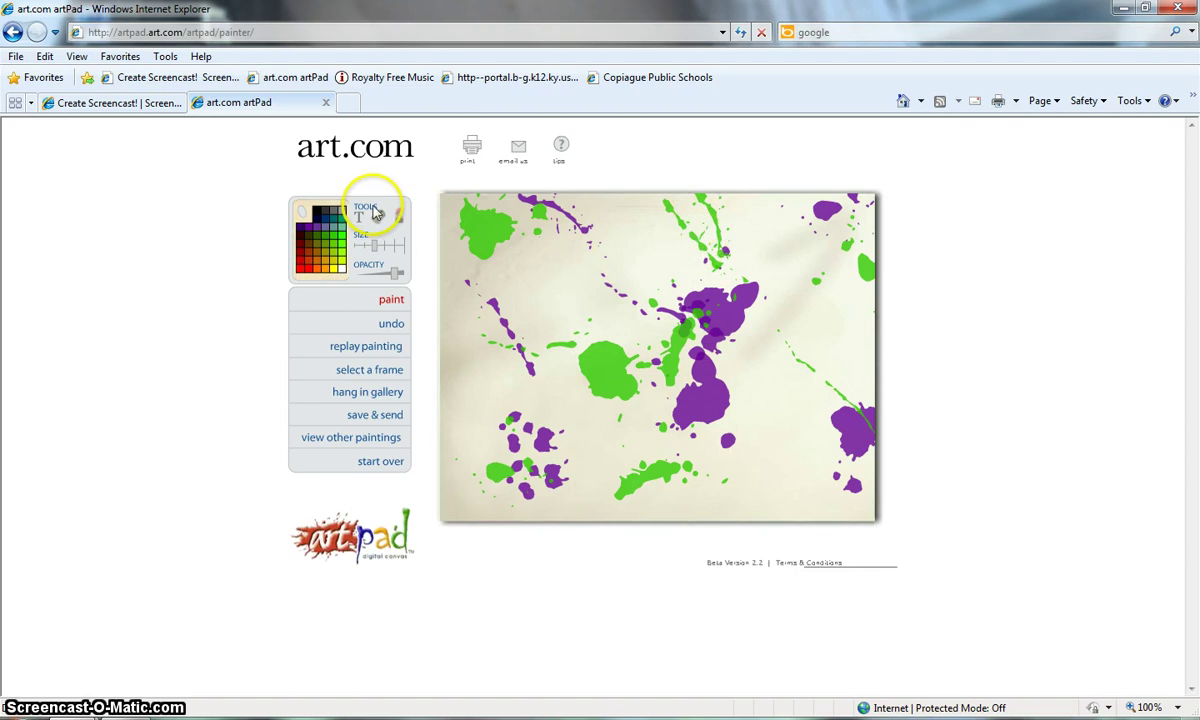
Splatter orange paint over the upper middle, left side and lower part of the painting.
left_click(333, 270)
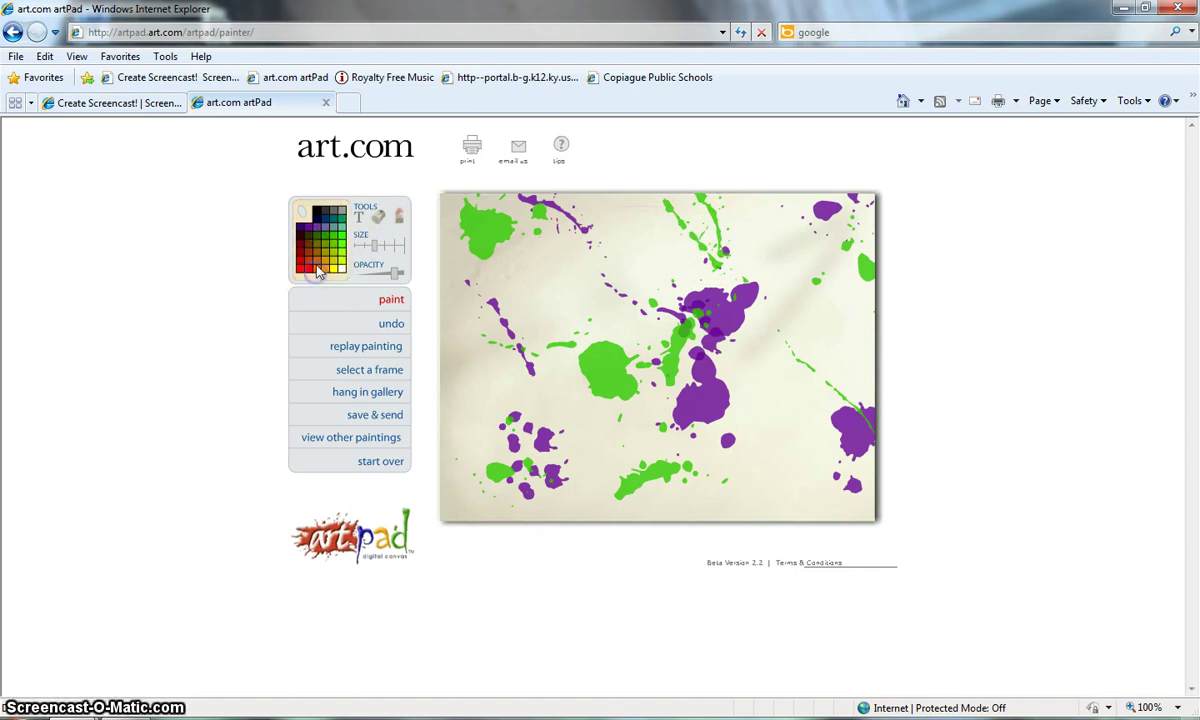
left_click(318, 264)
left_click_drag(498, 338, 545, 317)
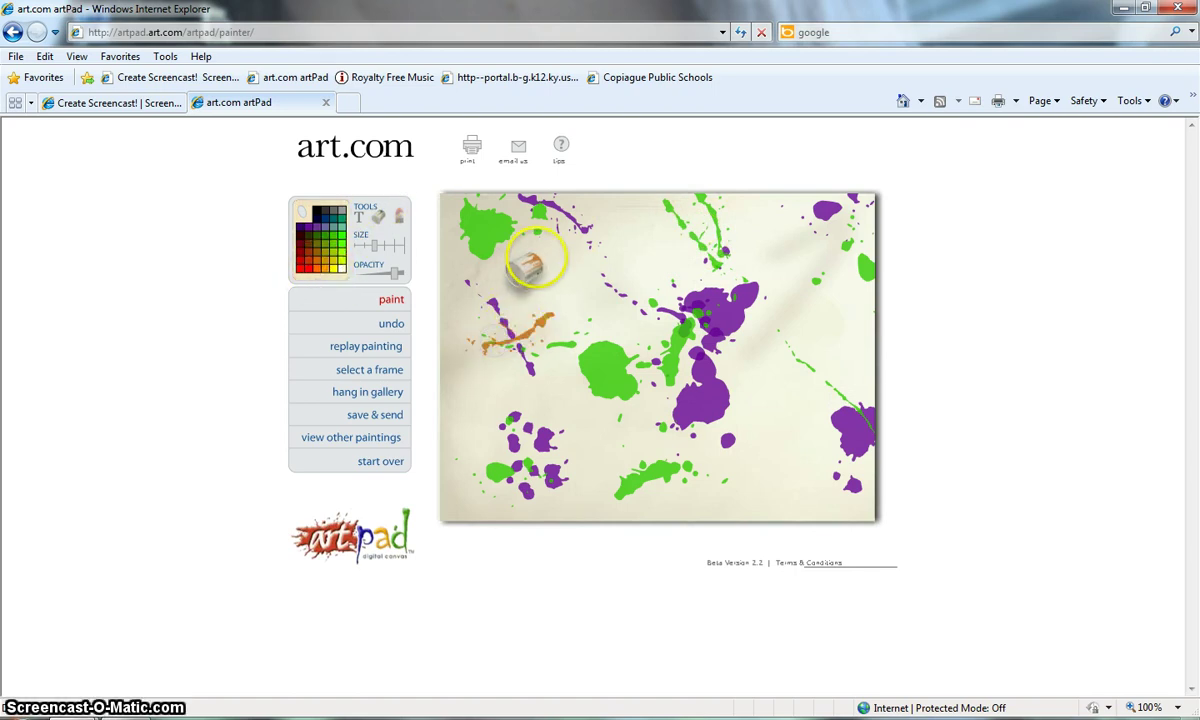
left_click_drag(545, 253, 645, 253)
mouse_move(743, 268)
left_mouse_down()
mouse_move(708, 508)
mouse_move(757, 423)
mouse_move(460, 406)
mouse_move(509, 448)
mouse_move(560, 445)
left_mouse_up()
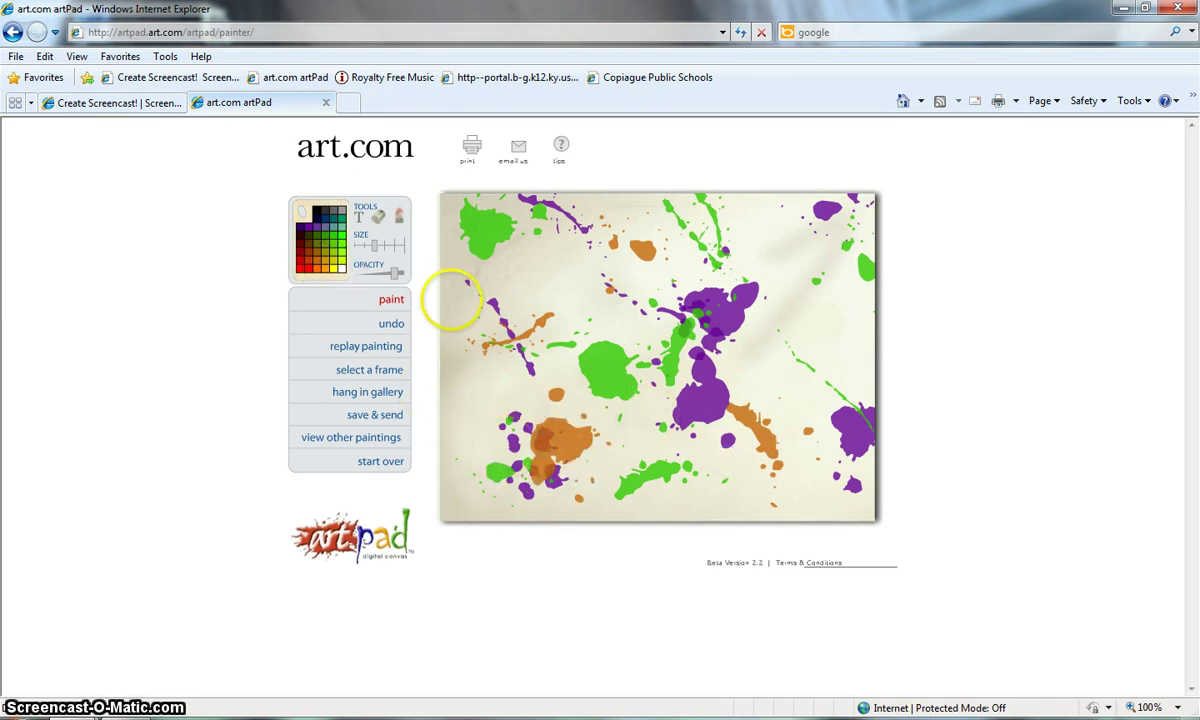
Add yellow paint splatters along the left side and near the right edge of the canvas.
mouse_move(452, 298)
left_mouse_down()
mouse_move(480, 318)
mouse_move(496, 281)
left_mouse_up()
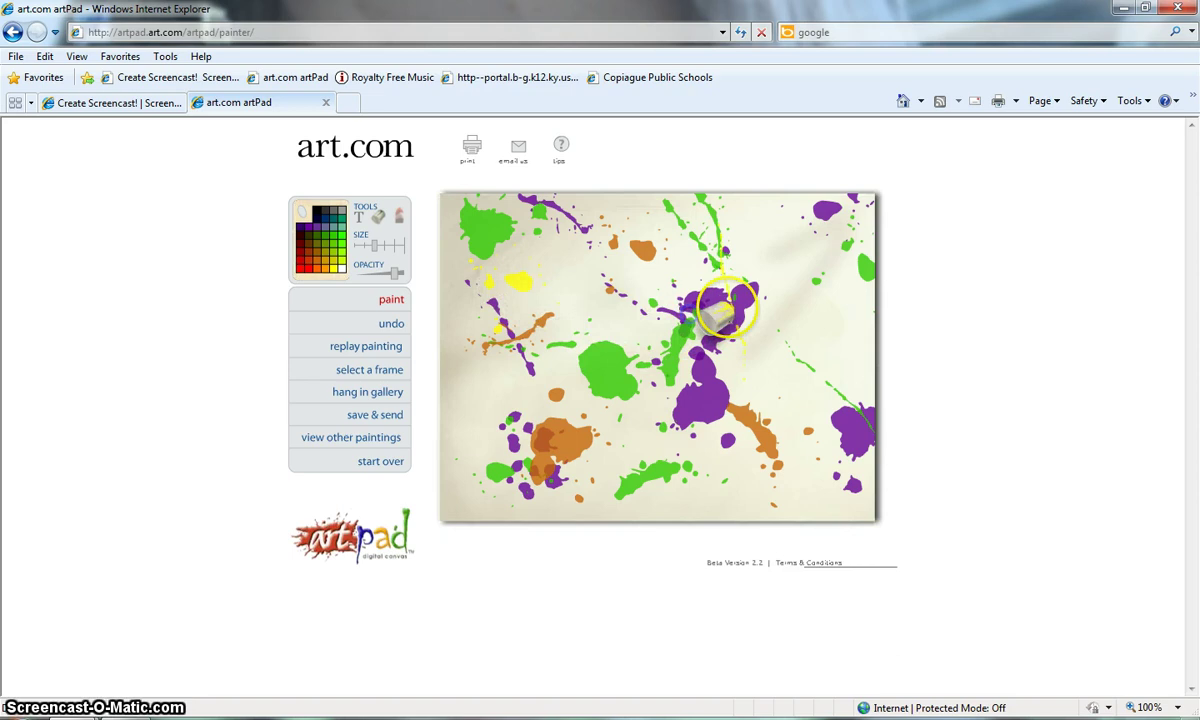
mouse_move(722, 313)
left_mouse_down()
mouse_move(748, 371)
mouse_move(770, 389)
mouse_move(830, 370)
left_mouse_up()
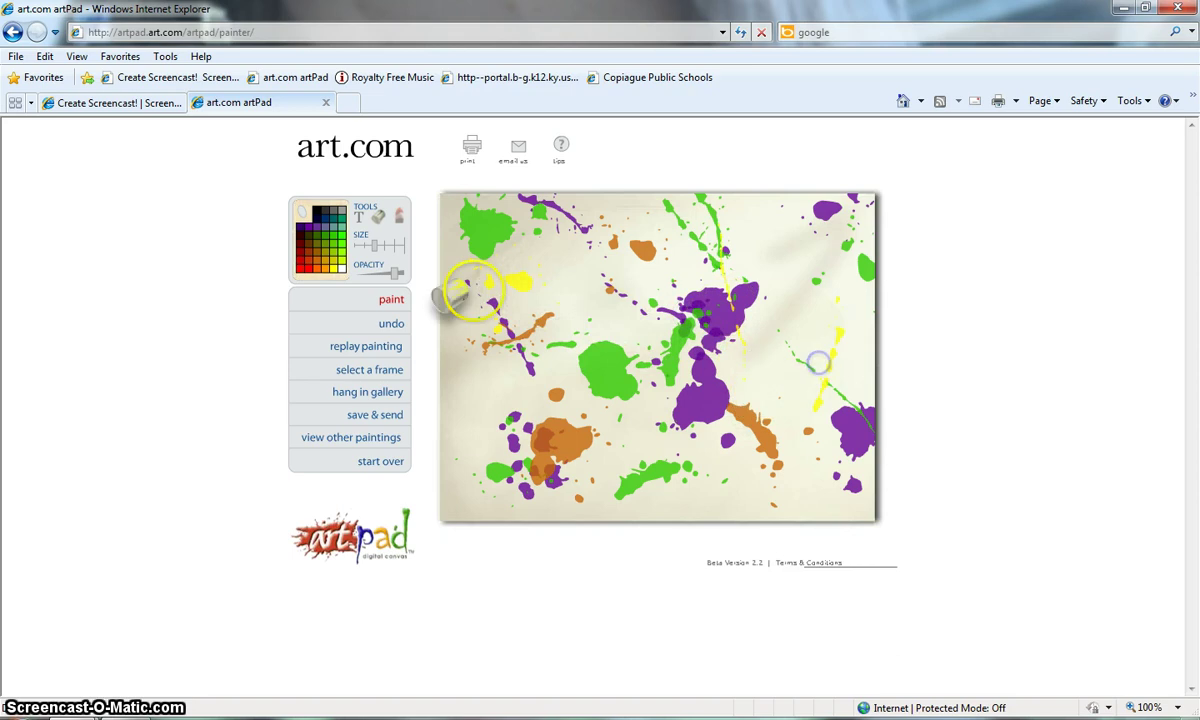
left_click_drag(480, 386, 509, 316)
left_click(505, 400)
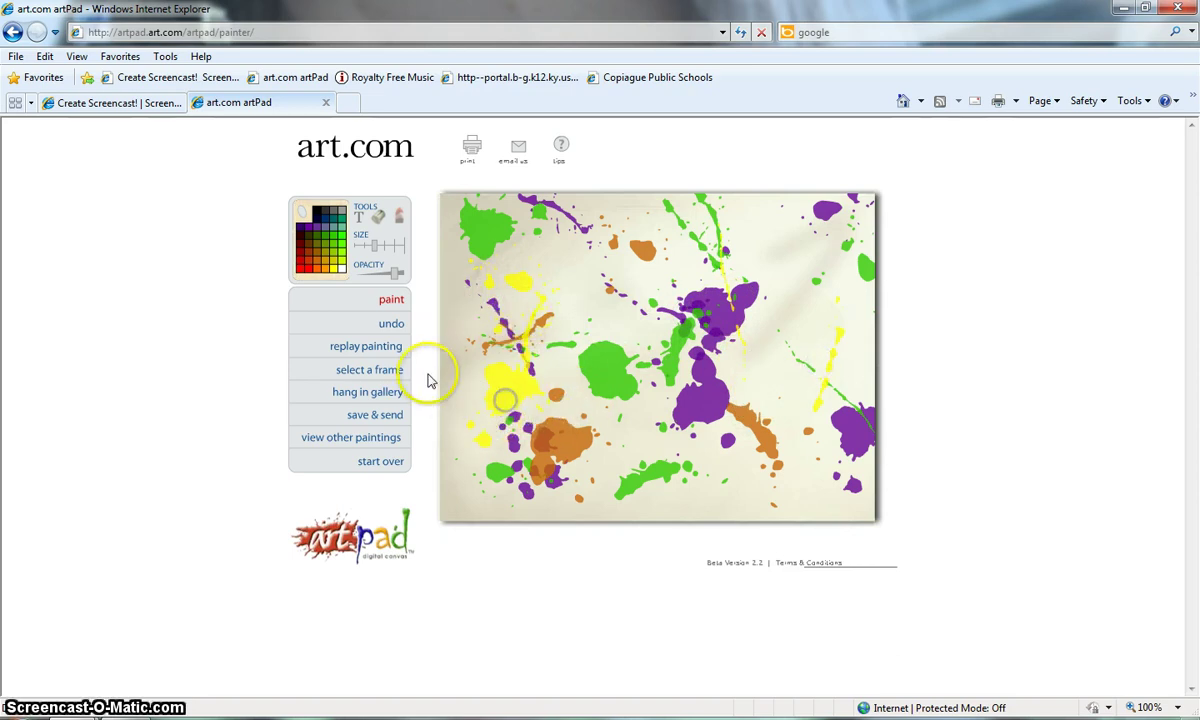
Change the paint to red and splatter it across the whole painting, including its lower right corner.
left_click(300, 268)
left_click_drag(589, 316, 549, 287)
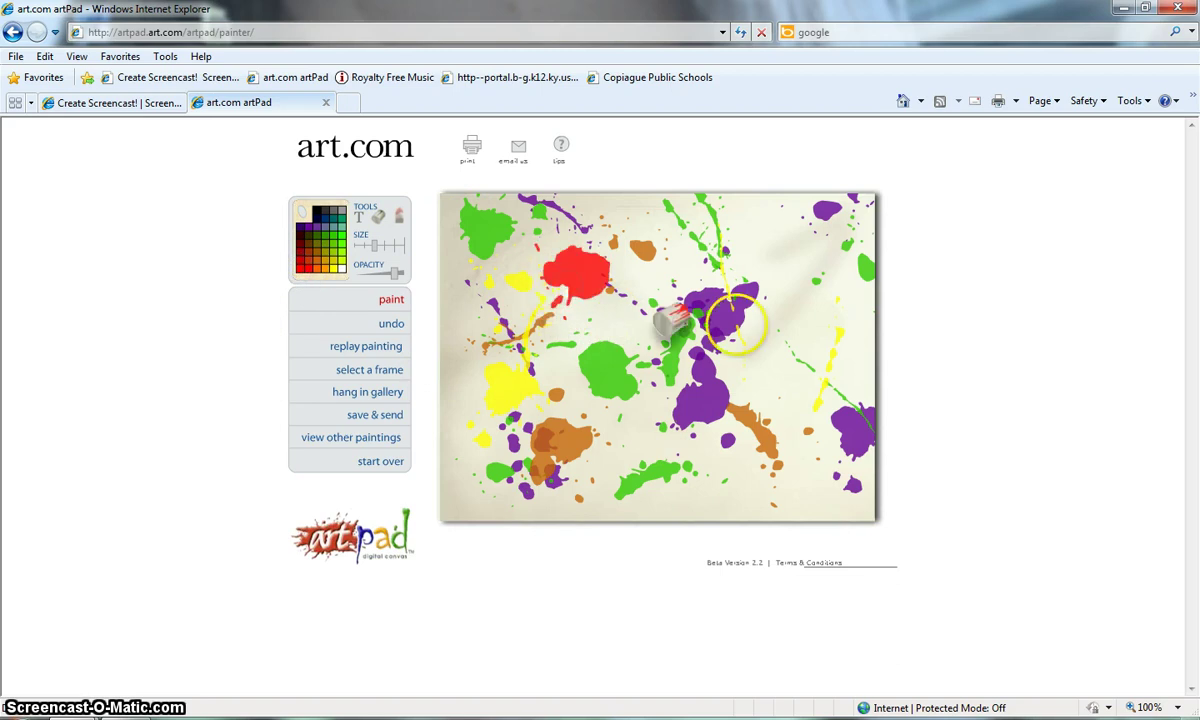
left_click_drag(740, 345, 712, 303)
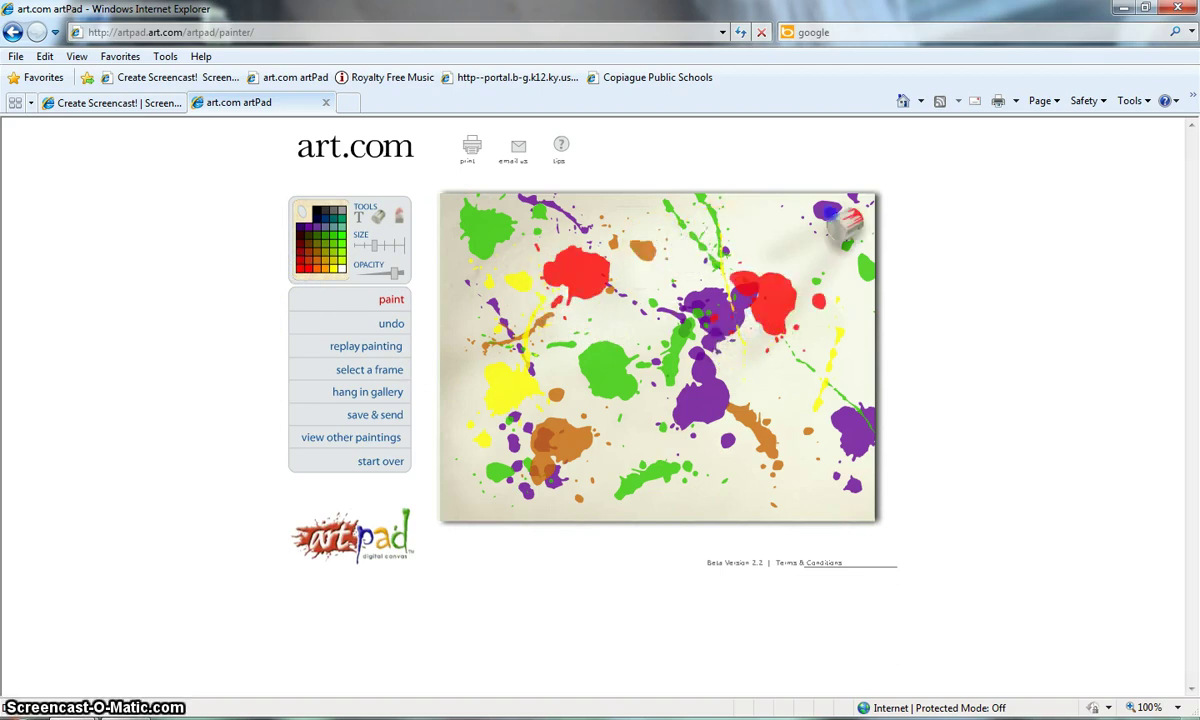
left_click_drag(742, 220, 798, 258)
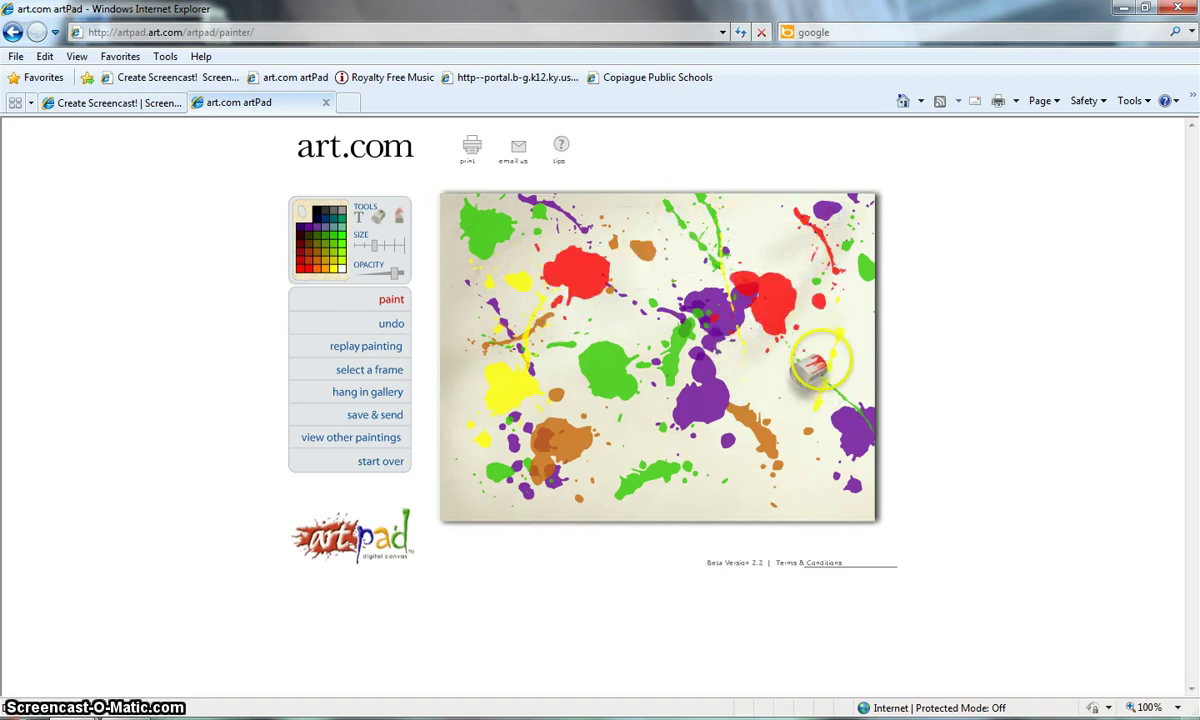
left_click_drag(760, 378, 722, 406)
mouse_move(643, 455)
left_mouse_down()
mouse_move(570, 421)
mouse_move(601, 459)
mouse_move(677, 386)
mouse_move(589, 354)
mouse_move(732, 401)
mouse_move(844, 340)
mouse_move(642, 384)
mouse_move(417, 461)
mouse_move(417, 492)
mouse_move(470, 496)
mouse_move(524, 459)
mouse_move(566, 456)
mouse_move(579, 492)
mouse_move(630, 455)
left_mouse_up()
left_click(795, 496)
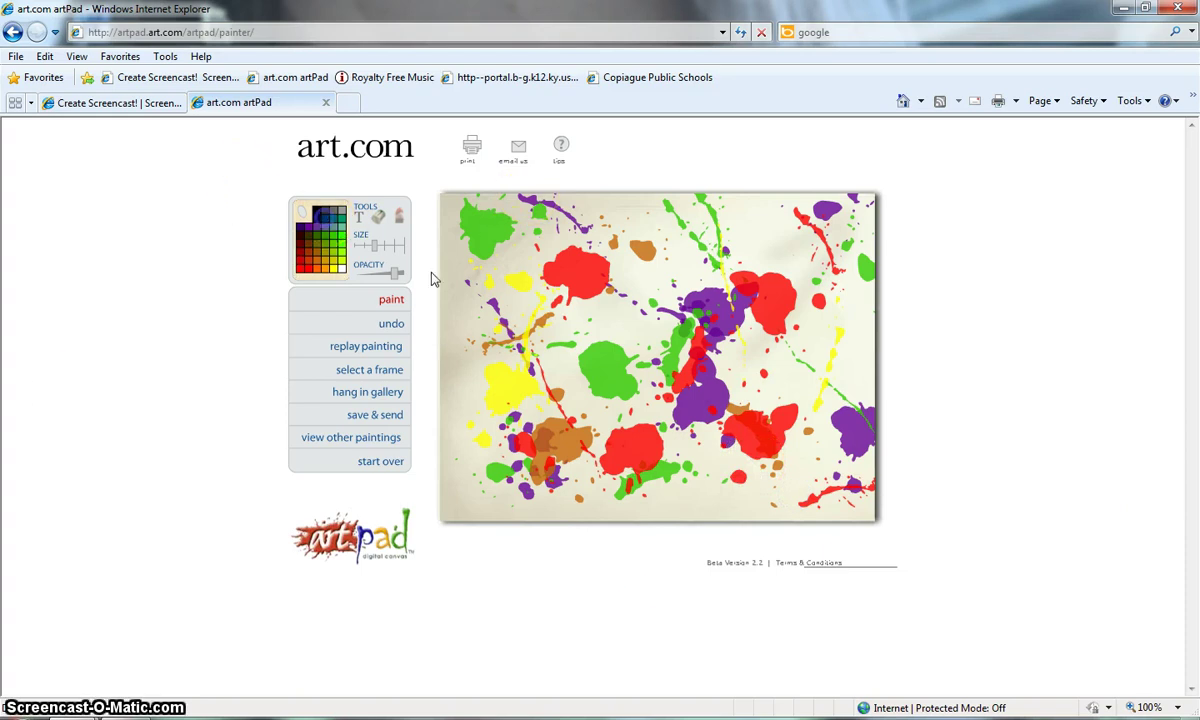
Splatter dark blue paint around the left edge, center and right side of the canvas.
left_click(458, 460)
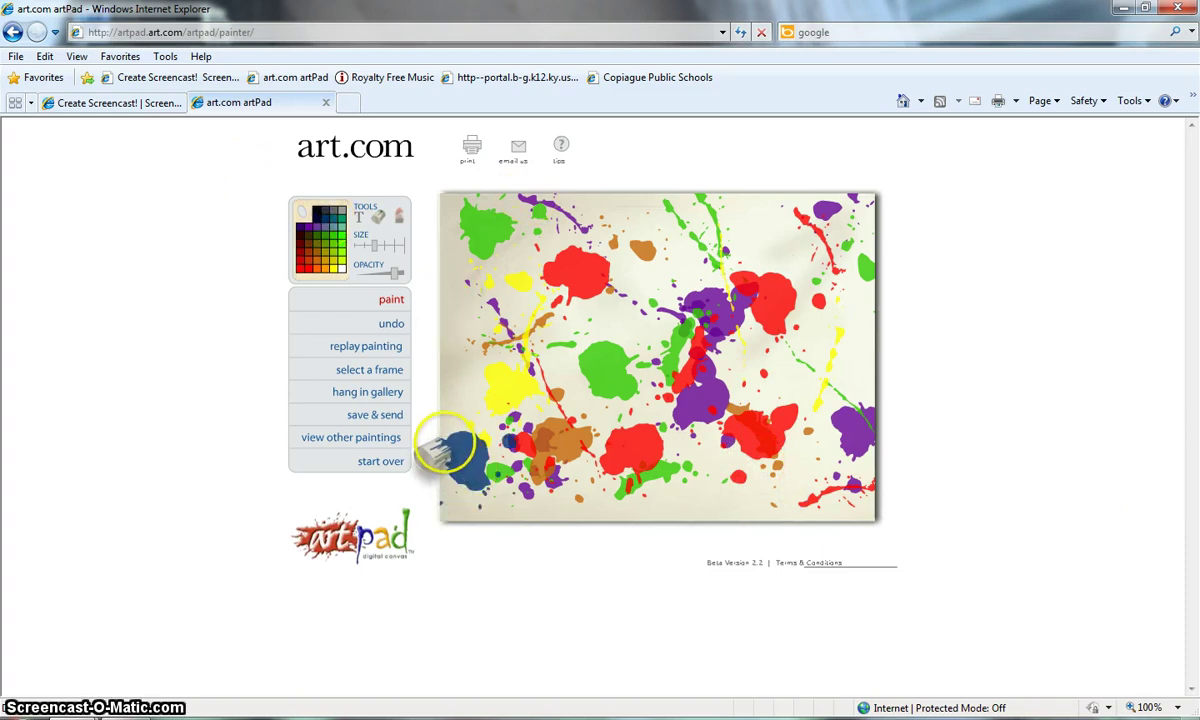
left_click(514, 361)
left_click(747, 237)
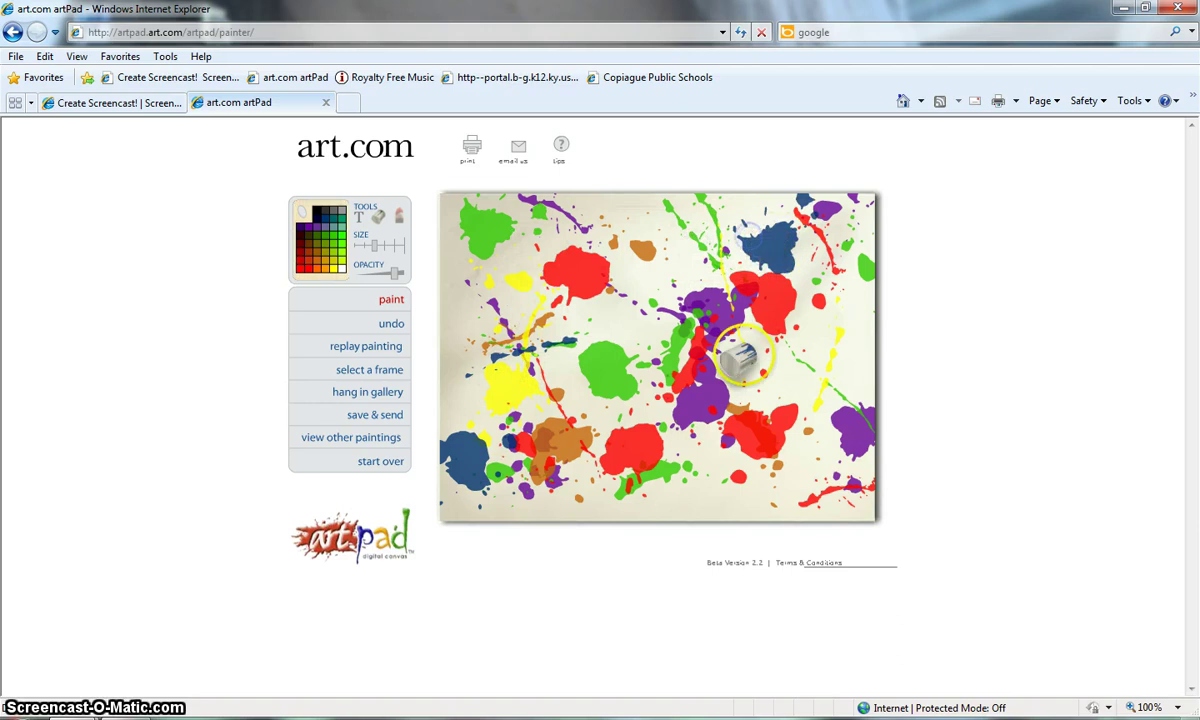
left_click(778, 368)
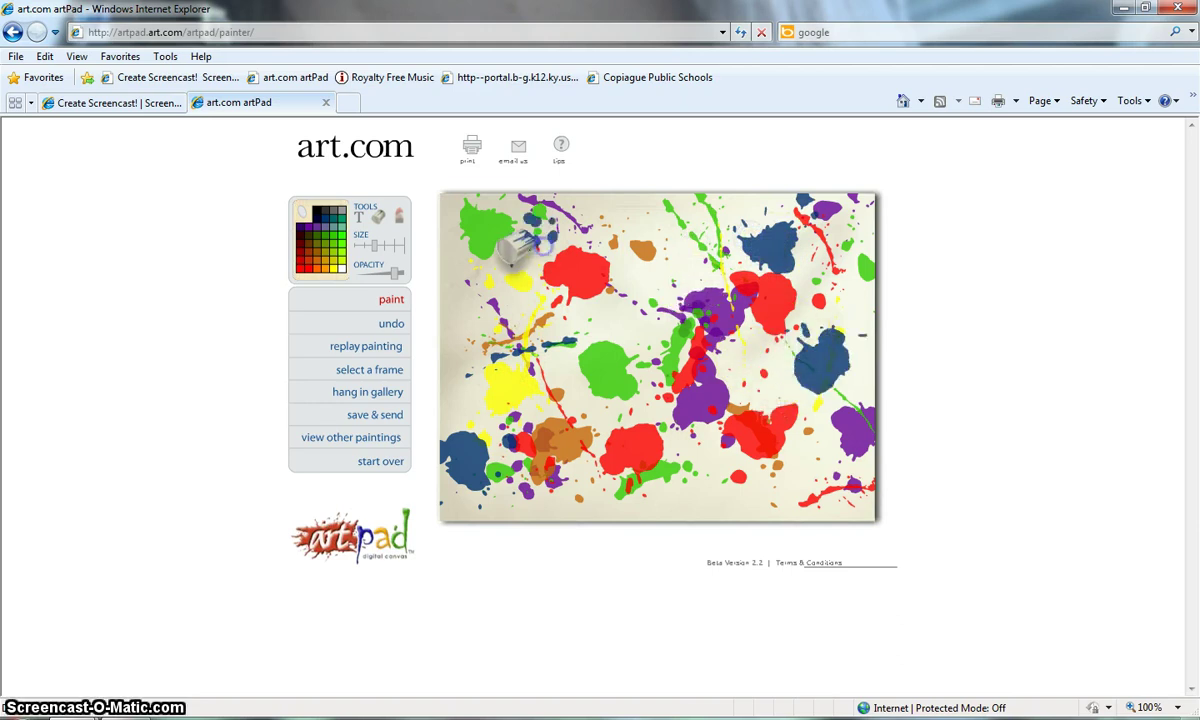
left_click(445, 280)
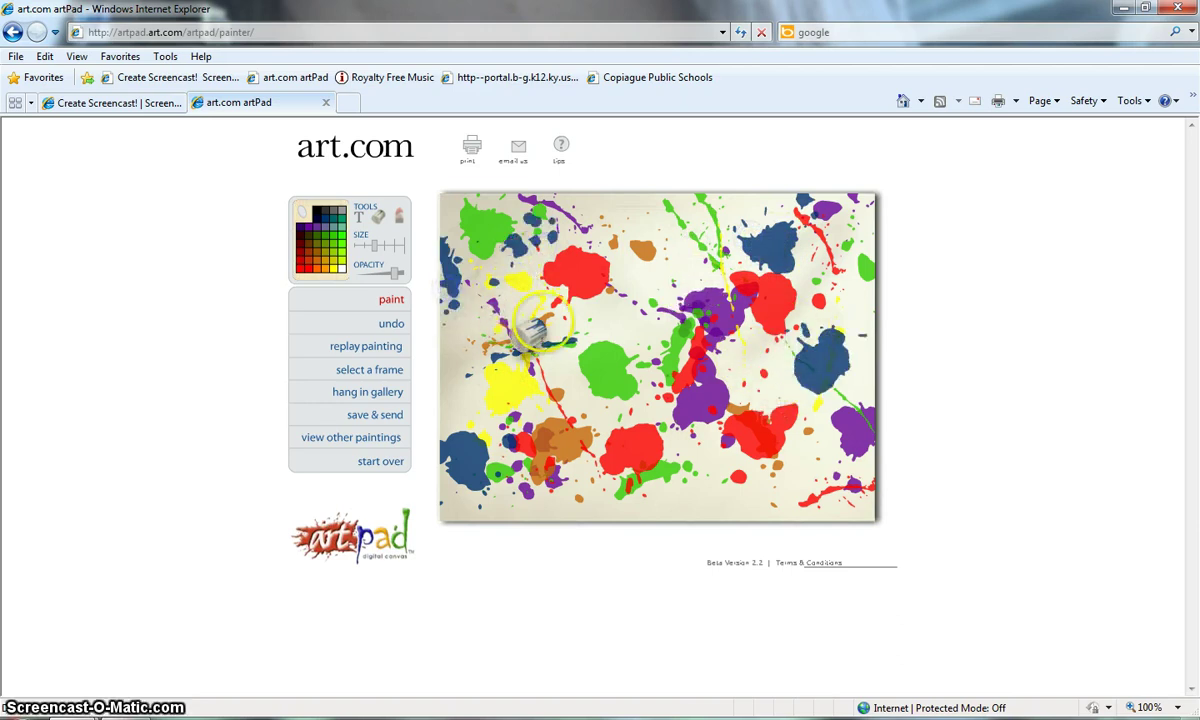
left_click(647, 328)
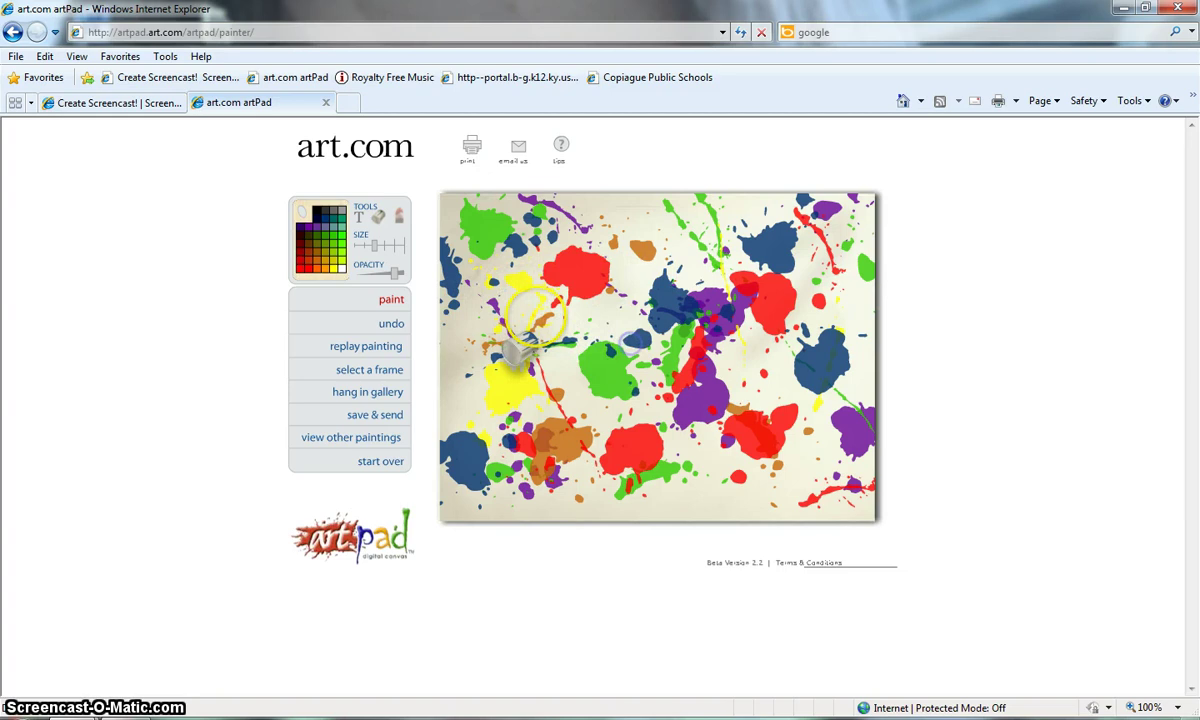
Pick teal paint and splatter it along the bottom, left side and upper middle of the painting.
left_click(343, 222)
left_click(672, 492)
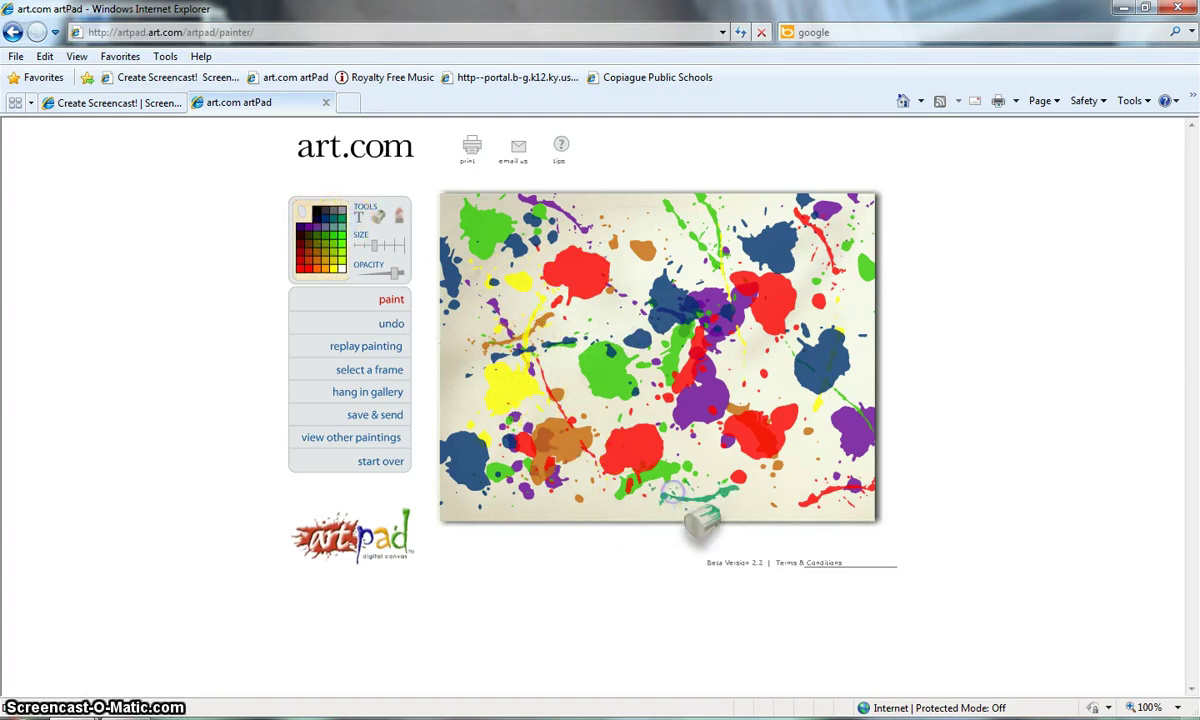
left_click(548, 374)
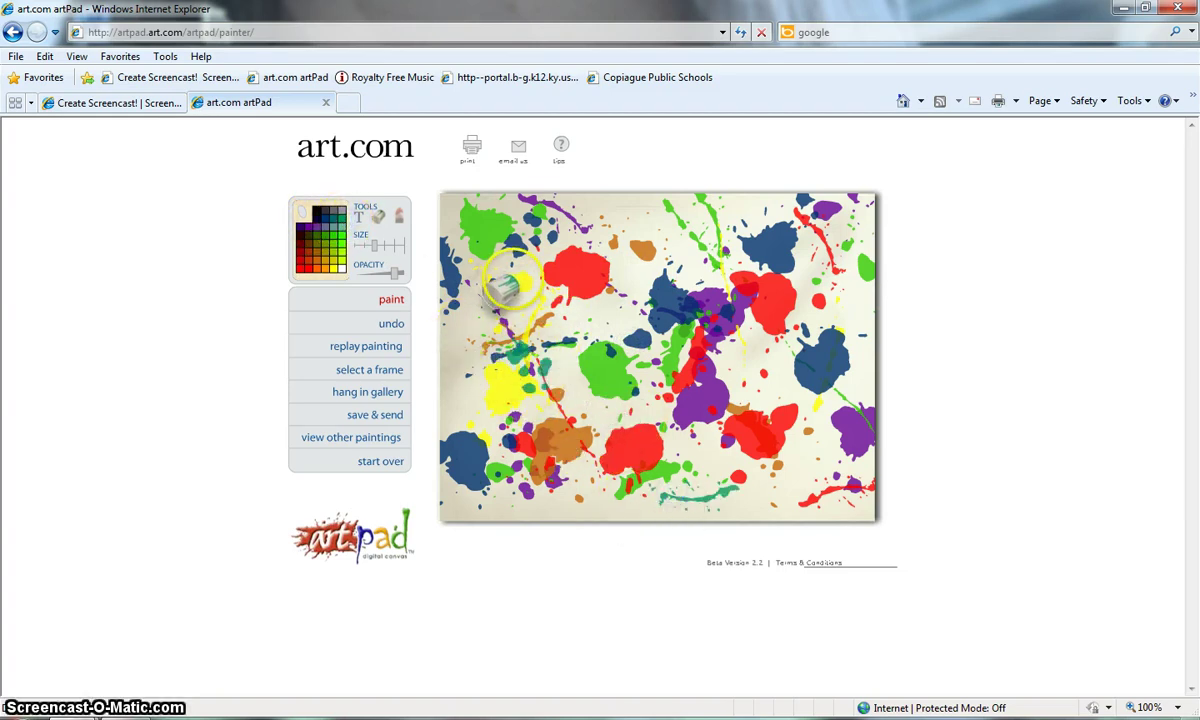
left_click(627, 286)
left_click(697, 245)
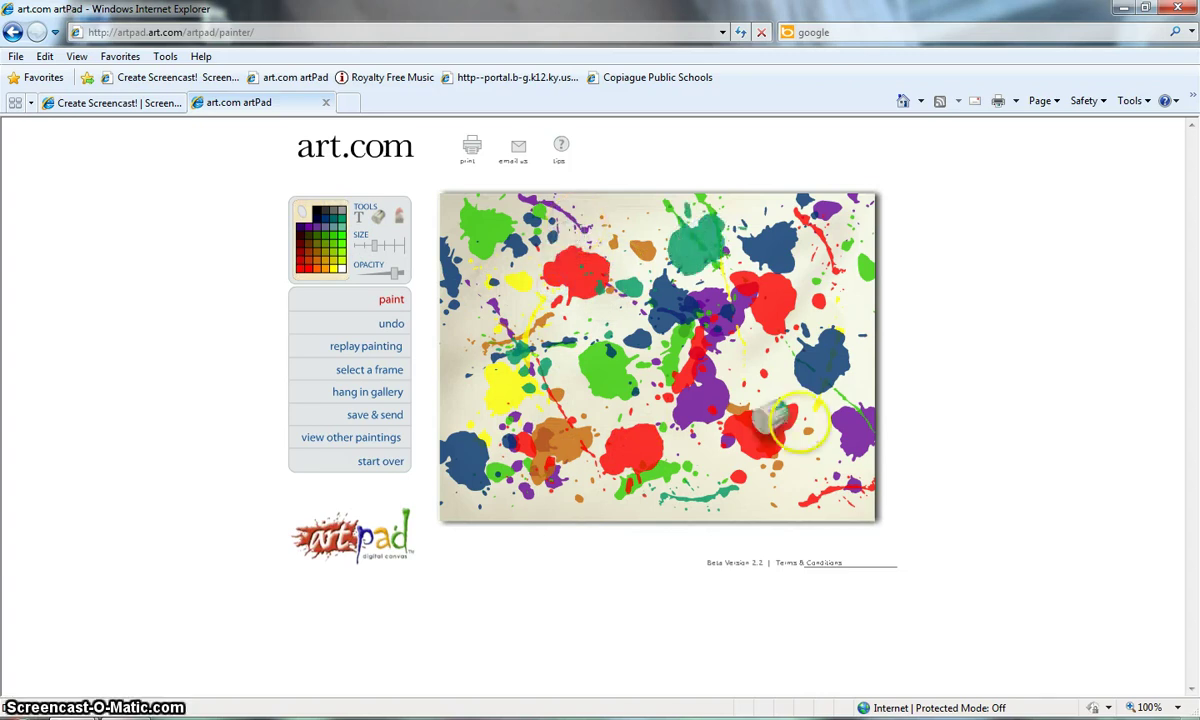
left_click(807, 431)
left_click(611, 339)
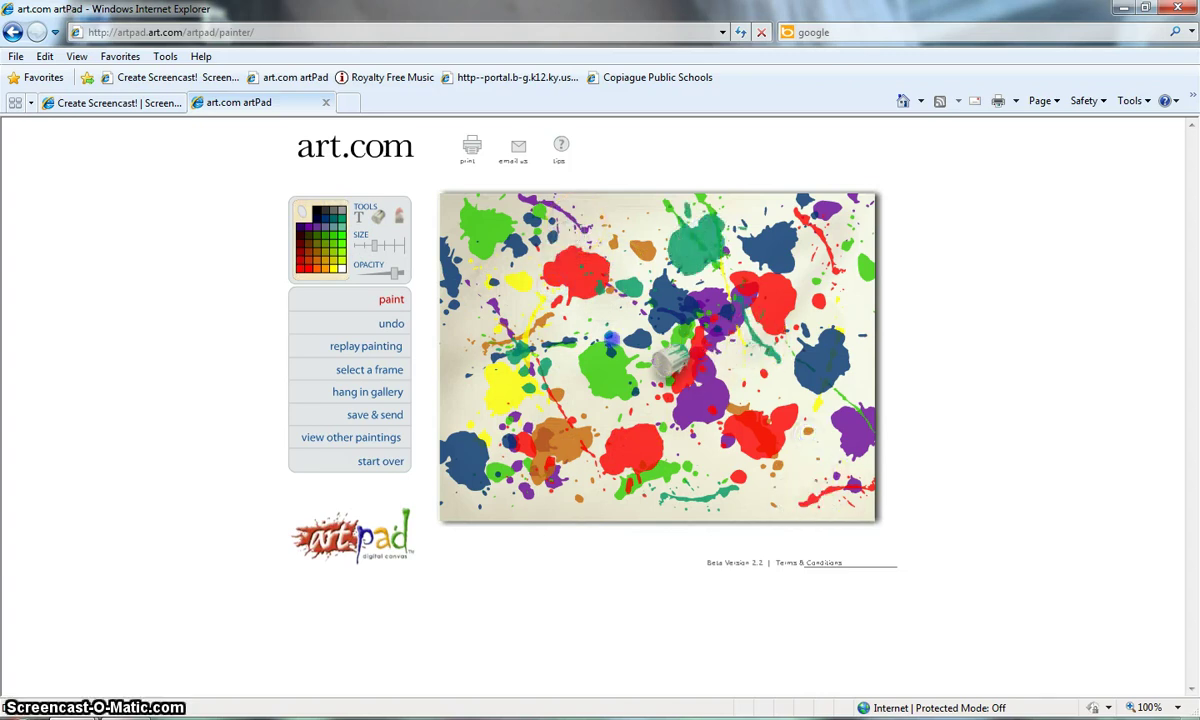
left_click(505, 308)
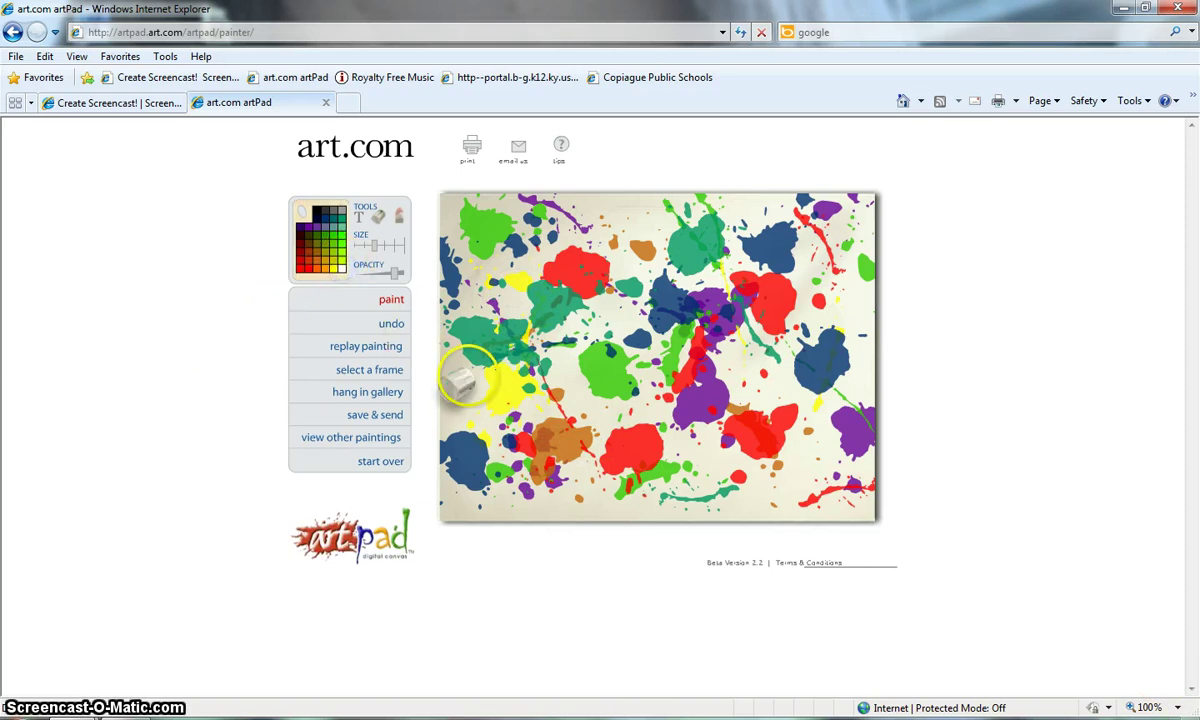
Splatter white paint over the colored blots in the lower left, center and upper part of the painting.
left_click(496, 360)
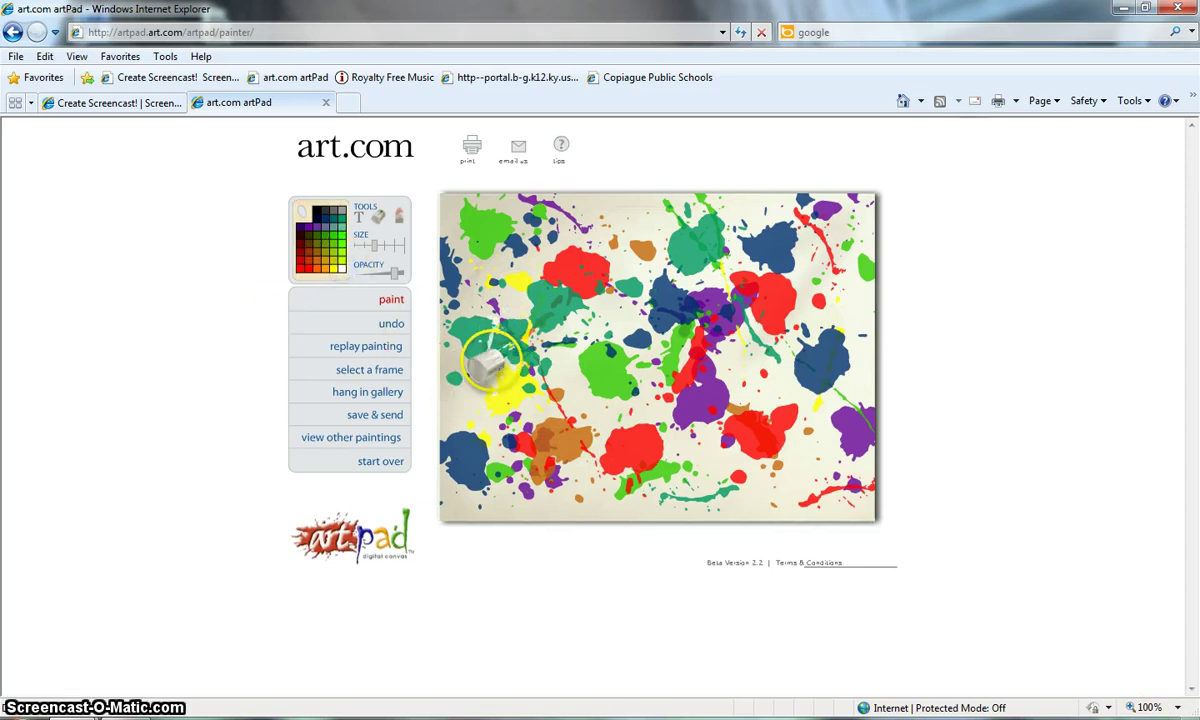
left_click(583, 440)
left_click(685, 390)
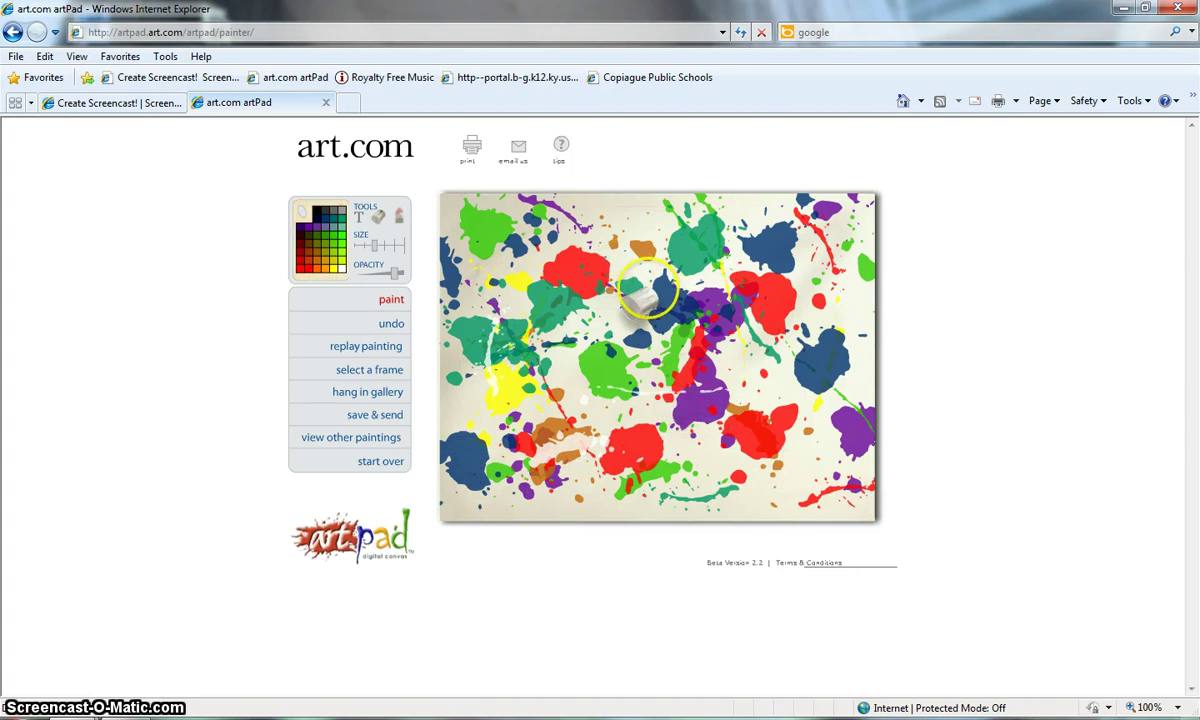
left_click(758, 268)
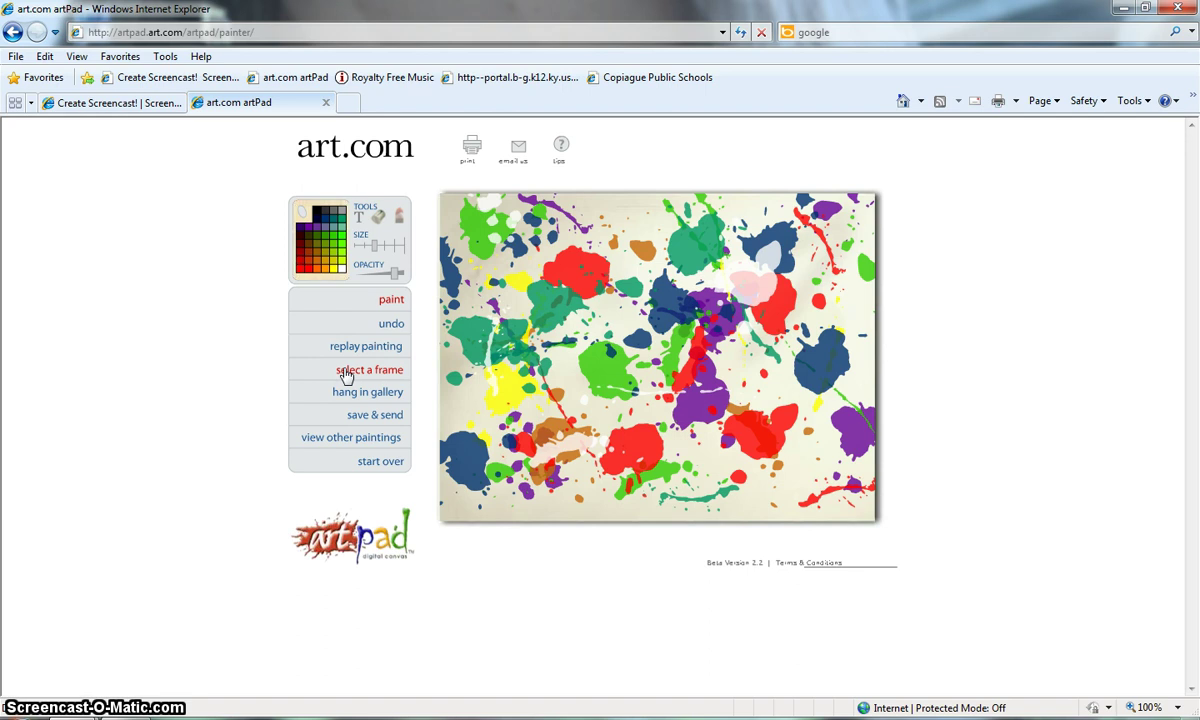
Try the orange and red frames on the painting and settle on the thin navy blue frame.
left_click(303, 243)
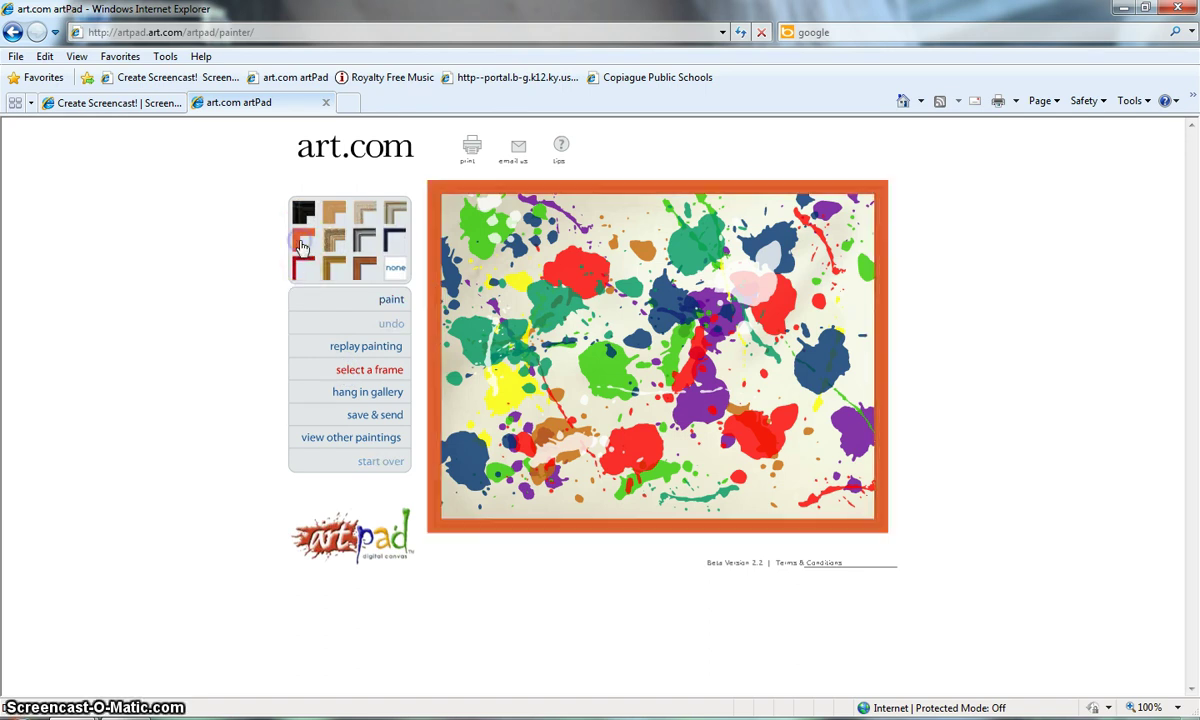
left_click(301, 266)
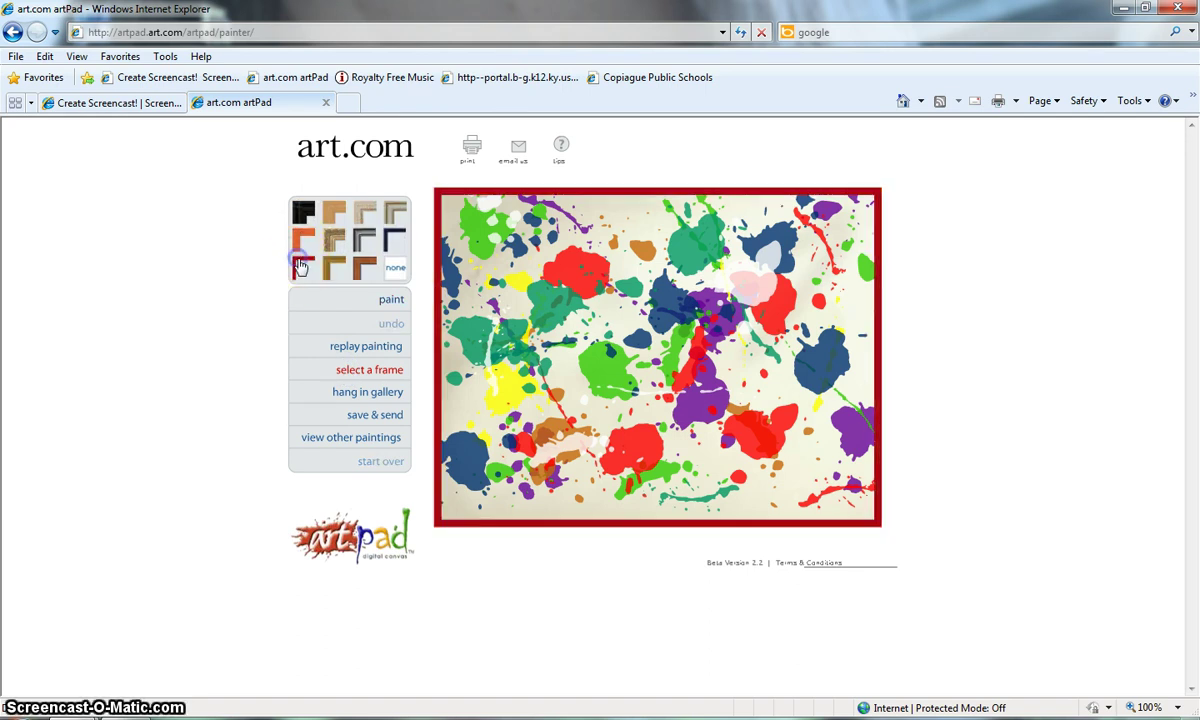
left_click(388, 243)
left_click(283, 244)
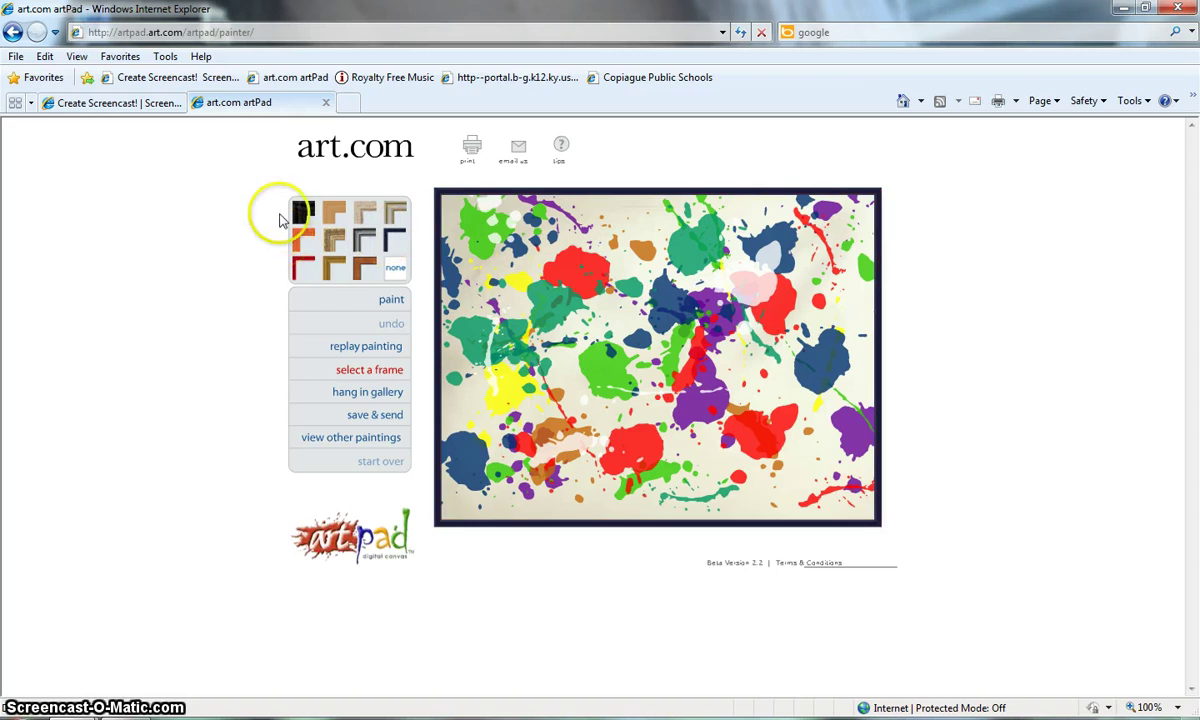
Replay the creation of the framed painting.
left_click(362, 350)
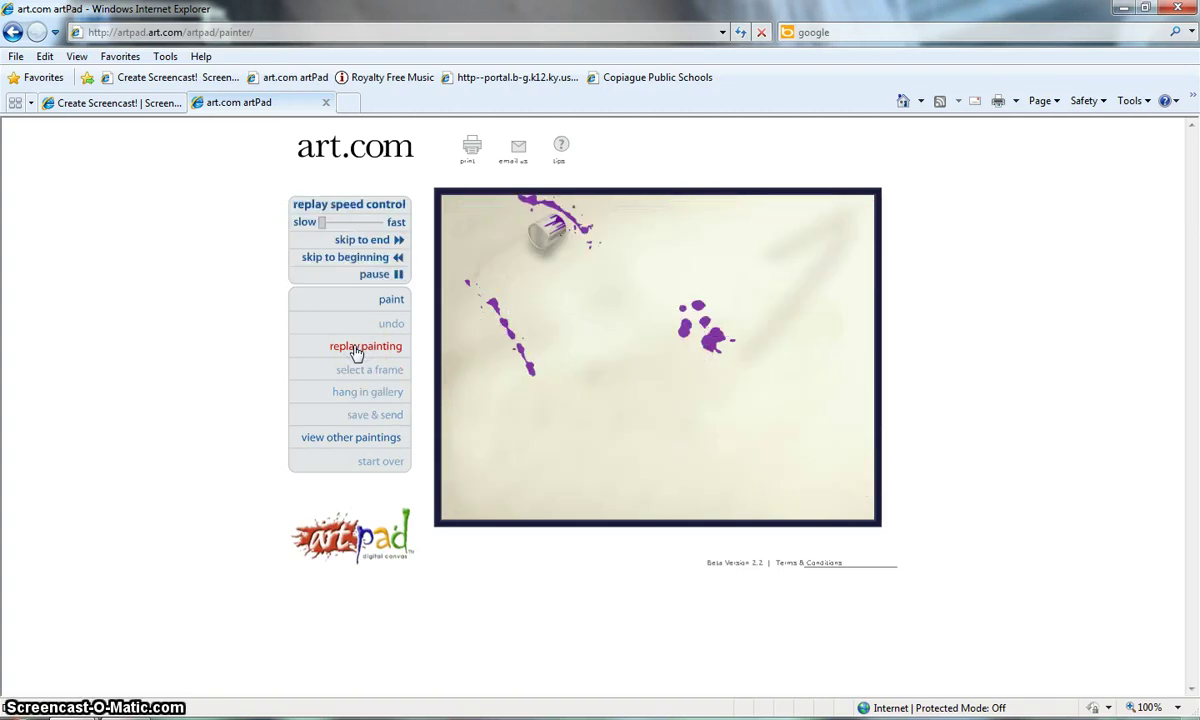